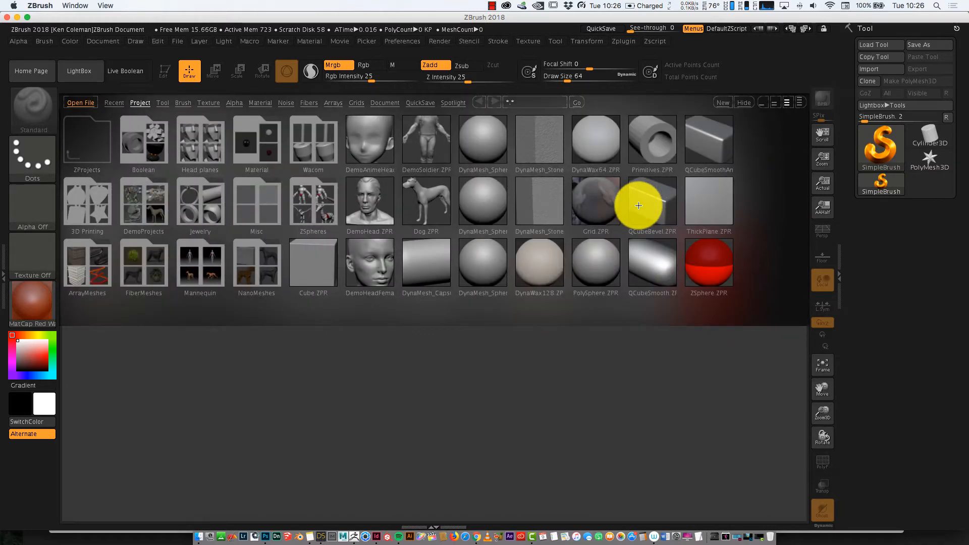
Load the cave troll project ZSphere_CaveTroll from the ZSpheres project folder.
click(320, 208)
click(321, 215)
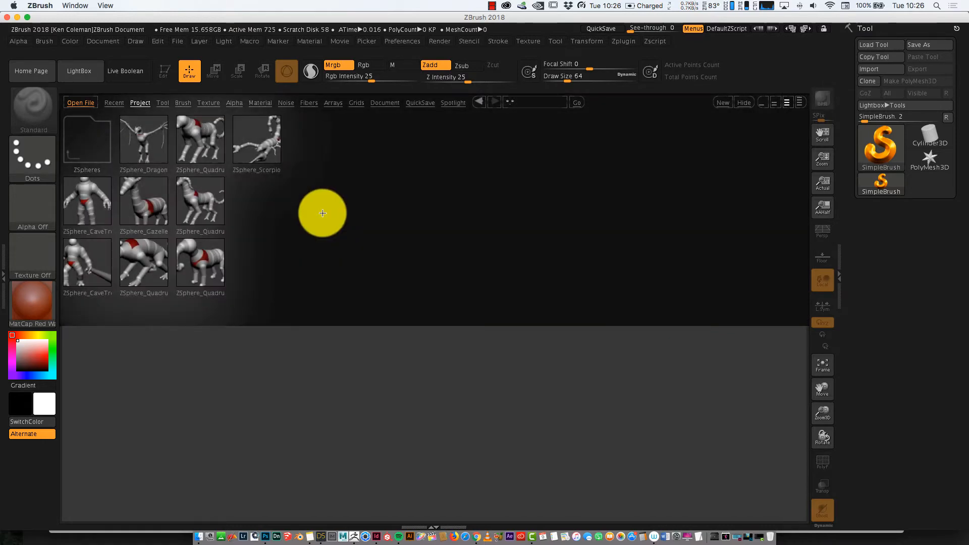
double_click(95, 209)
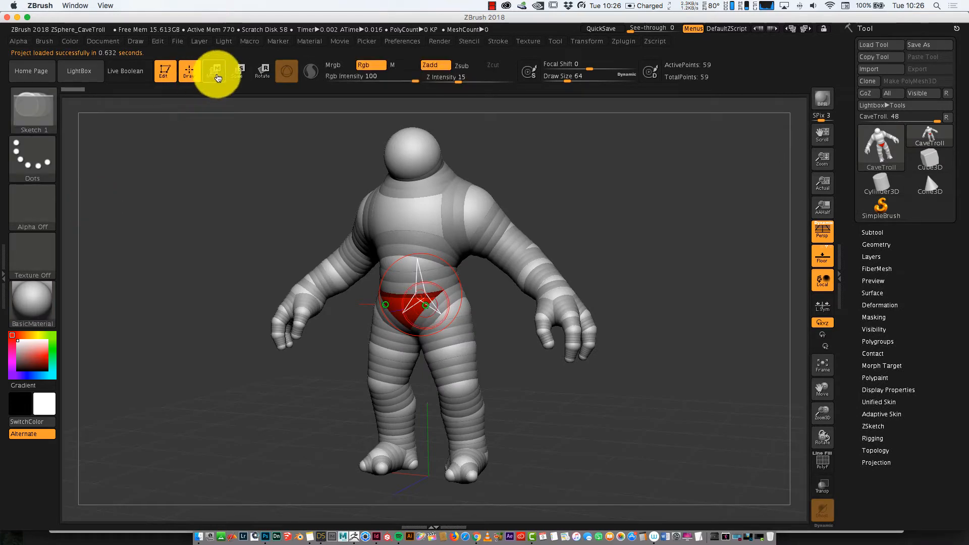
Move the head and upper-back ZSpheres so the troll hunches forward with its head lowered in front of the chest.
click(214, 74)
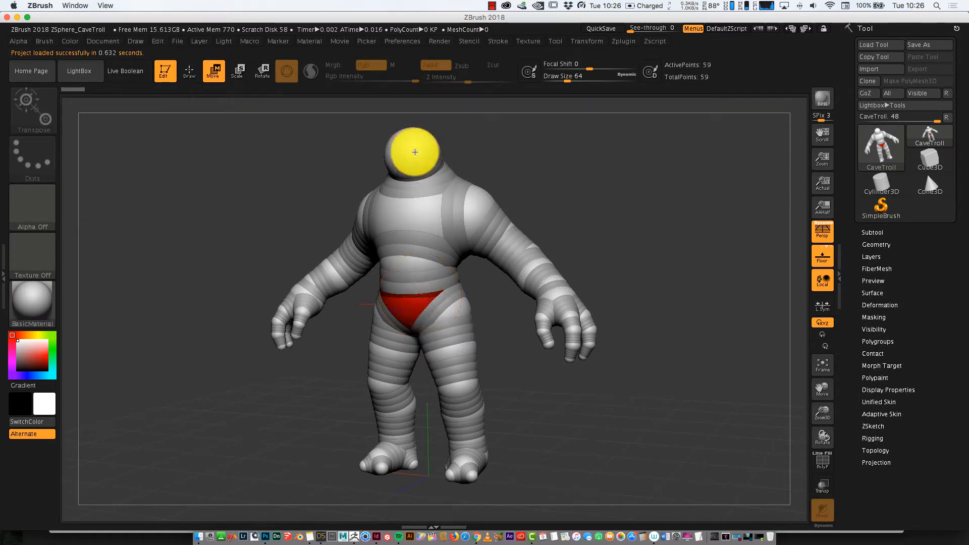
click(409, 149)
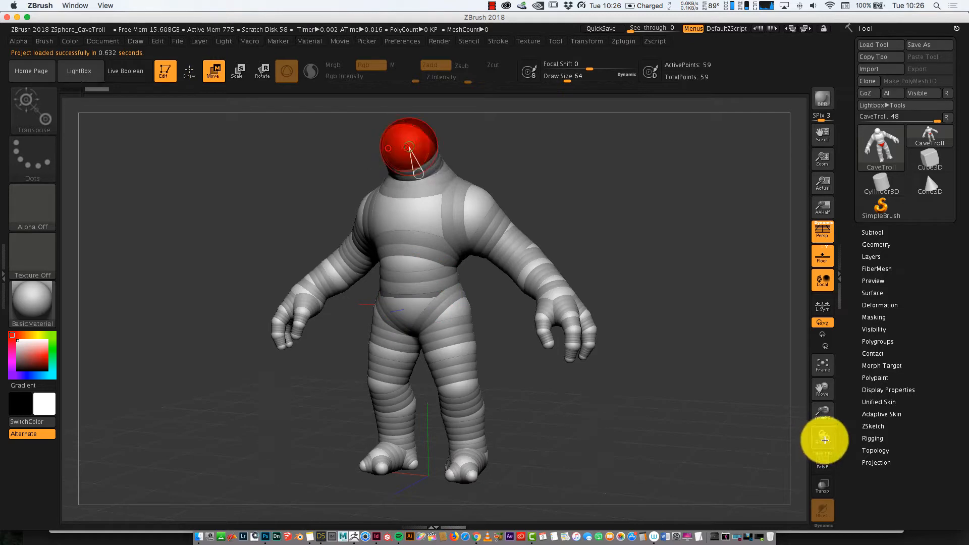
drag(824, 439, 804, 446)
mouse_move(491, 189)
mouse_down()
mouse_move(501, 182)
mouse_move(493, 165)
mouse_move(381, 156)
mouse_up()
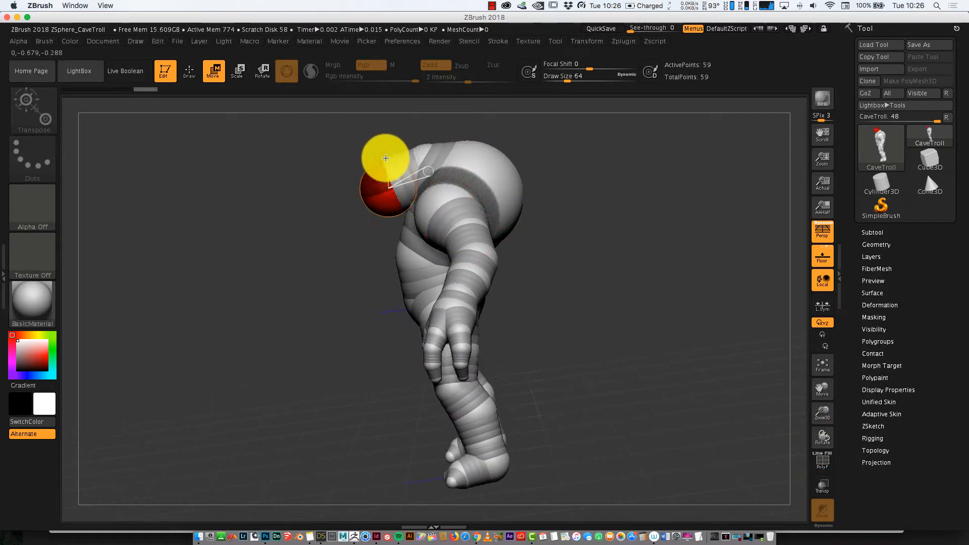
Add a mirrored pair of ZSpheres to the front of the head.
click(190, 70)
drag(358, 195, 352, 201)
drag(821, 438, 844, 432)
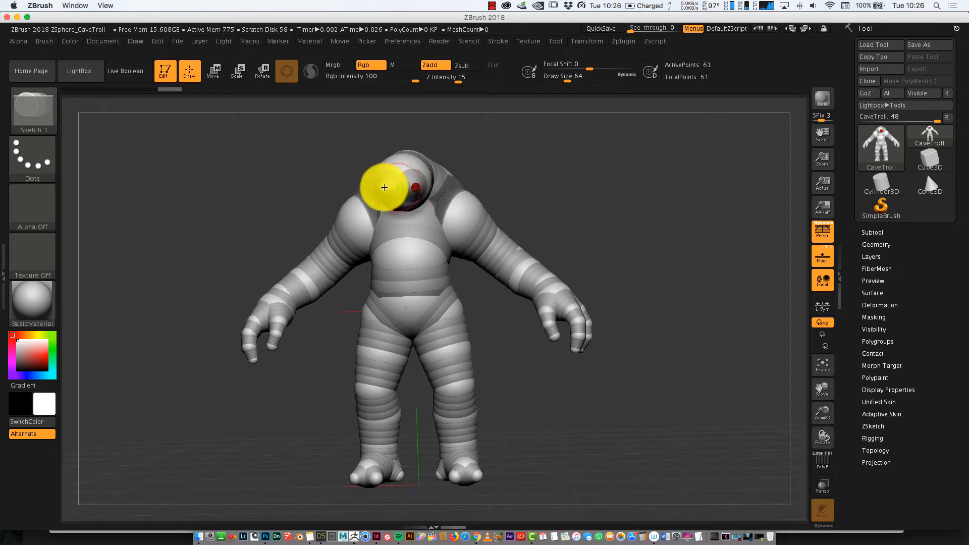
Make sure X symmetry is active and add small ZSpheres to the fronts of both shoulders.
click(598, 40)
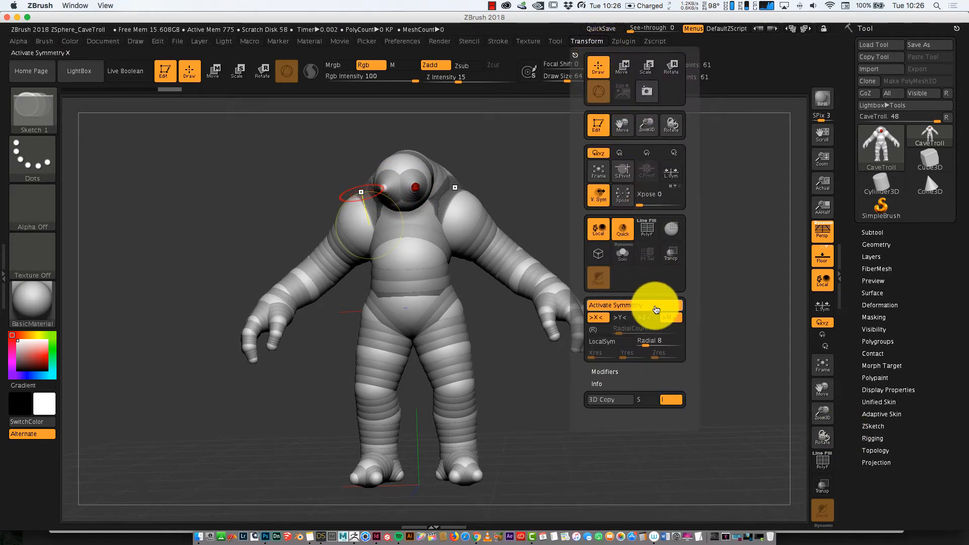
click(598, 40)
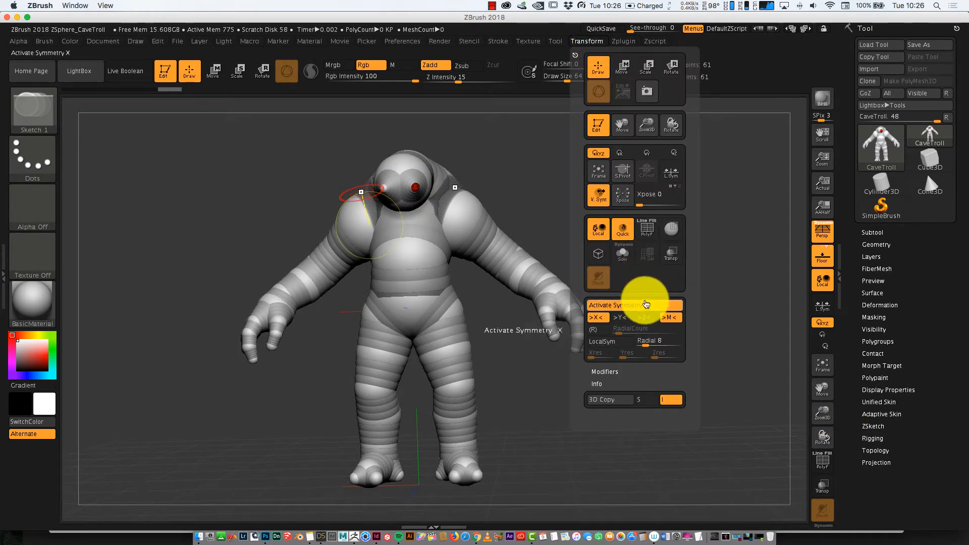
click(646, 303)
drag(471, 206, 491, 223)
click(498, 238)
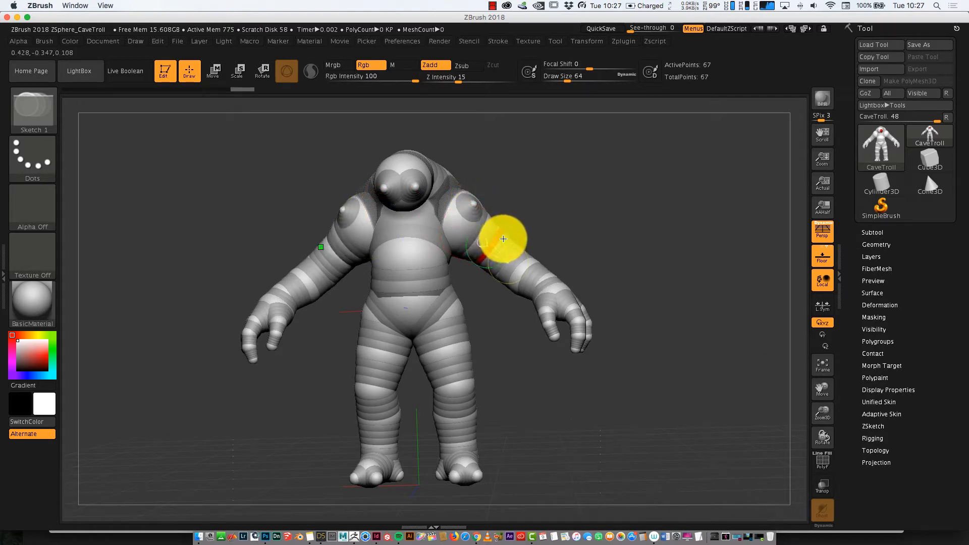
Move the arm ZSpheres outward symmetrically and adjust the position of the feet.
click(216, 75)
drag(530, 246, 550, 252)
drag(464, 466, 465, 489)
From the side, reposition the upper back, belly and head ZSpheres to reshape the hunched torso.
drag(822, 438, 793, 437)
drag(548, 173, 547, 184)
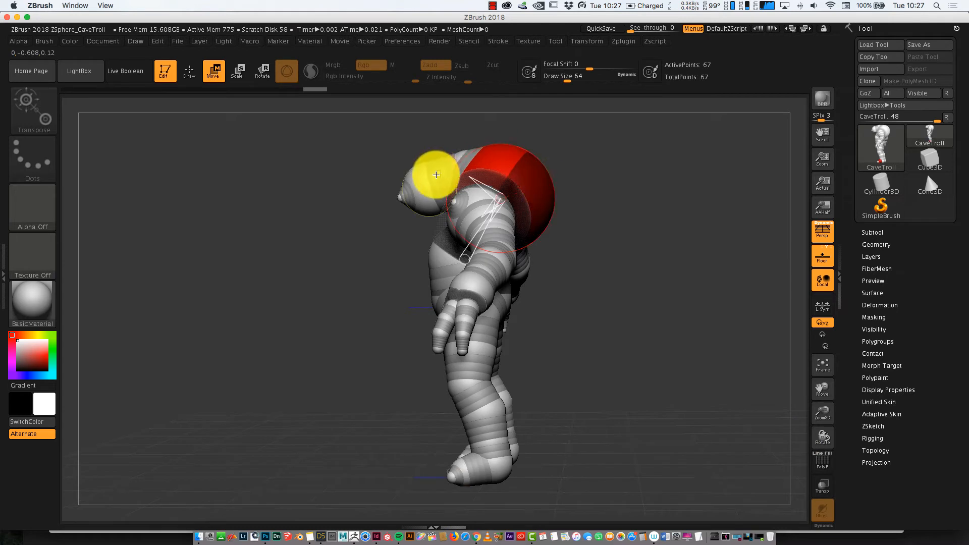
drag(448, 246, 436, 241)
drag(403, 203, 408, 221)
drag(512, 175, 515, 167)
drag(514, 254, 502, 271)
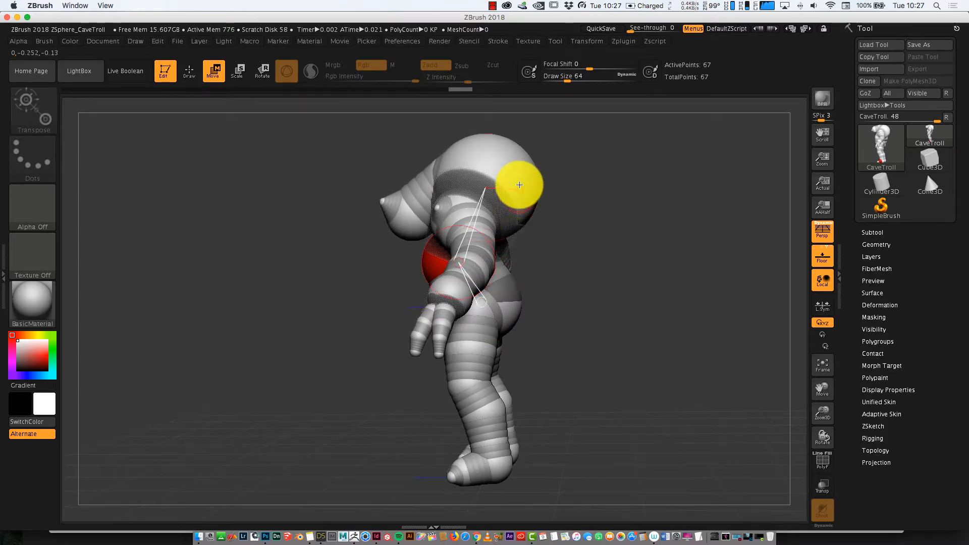
drag(512, 189, 509, 187)
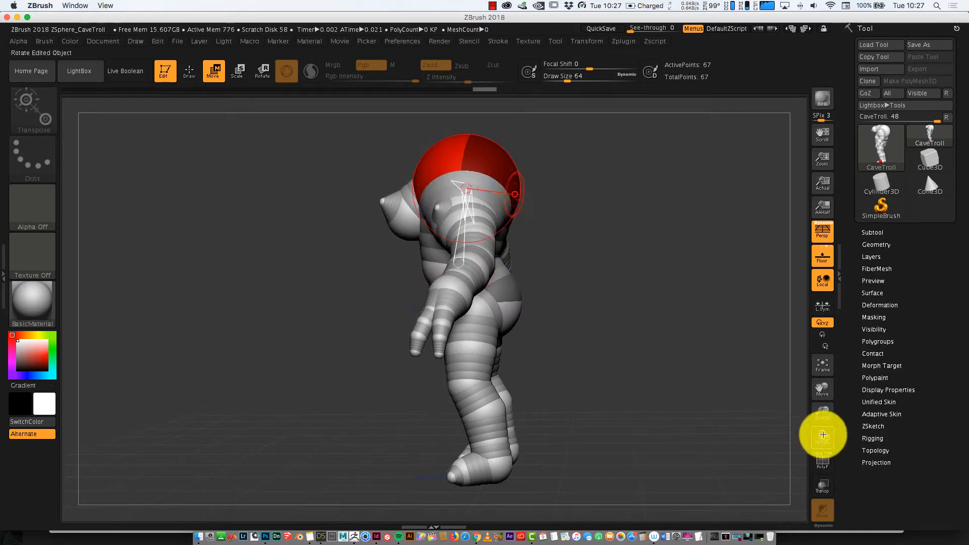
Duplicate the CaveTroll subtool, select the CaveTroll1 copy and preview it as a smooth skin.
drag(822, 432, 852, 432)
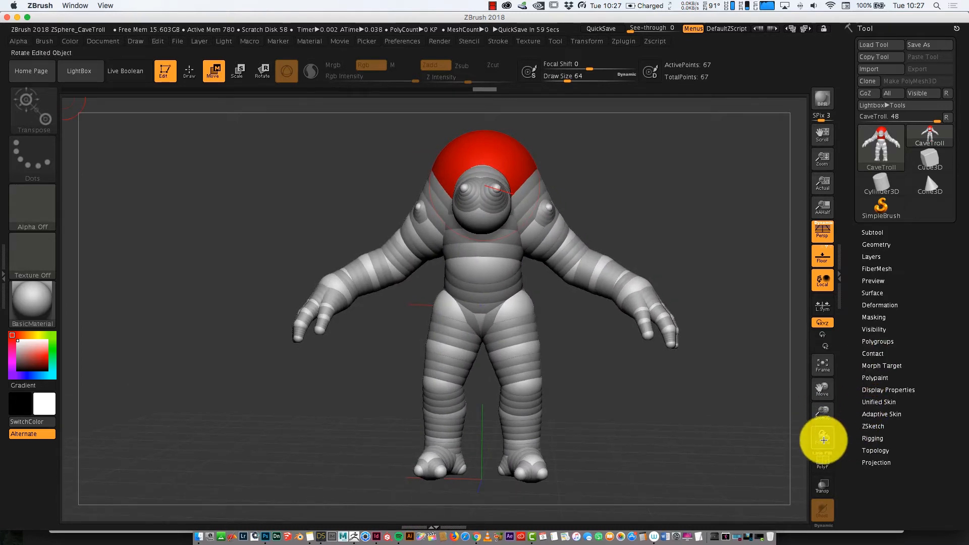
mouse_move(822, 437)
mouse_down()
mouse_move(841, 437)
mouse_move(823, 438)
mouse_up()
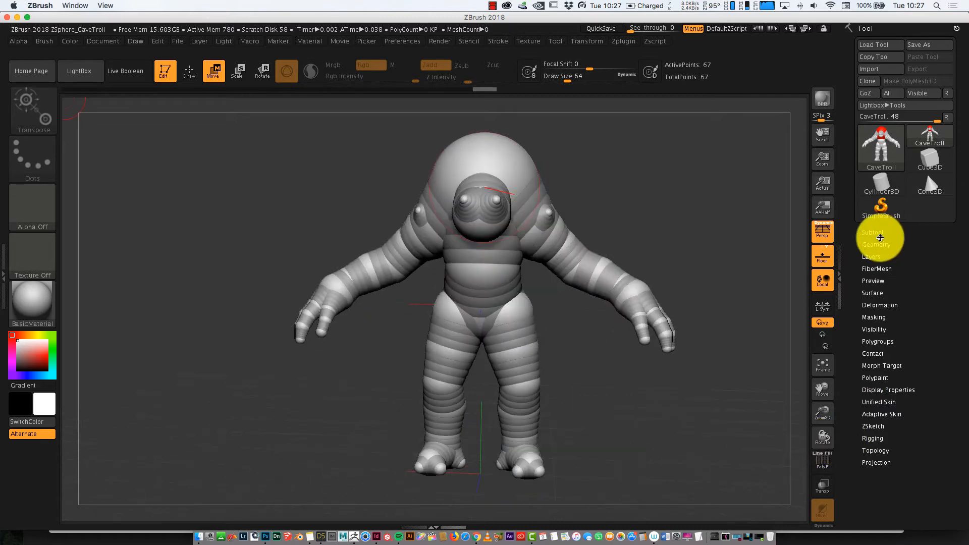
click(877, 232)
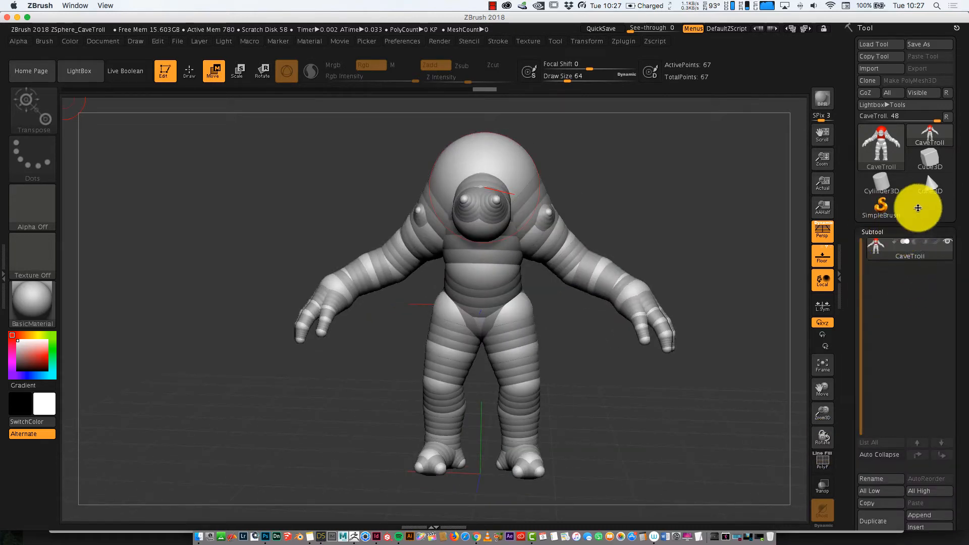
click(889, 519)
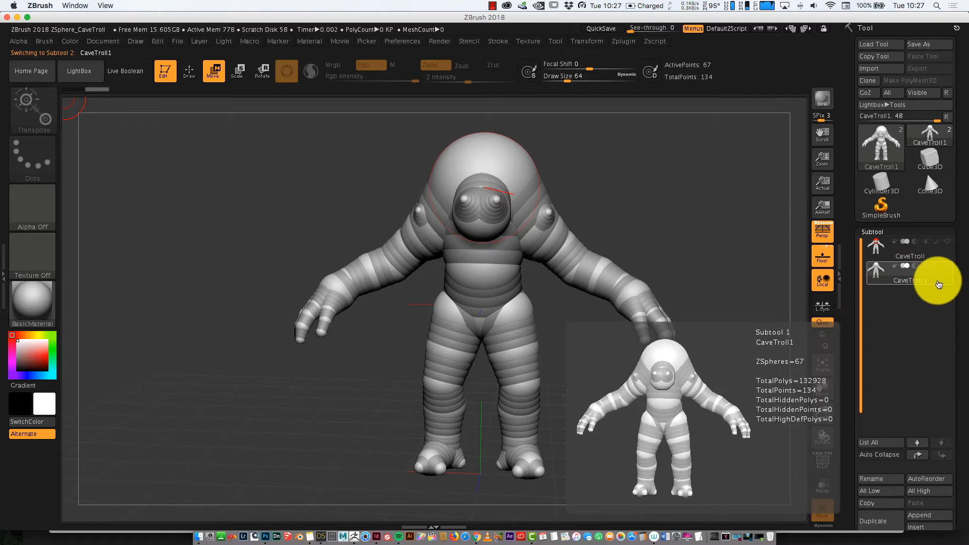
click(937, 283)
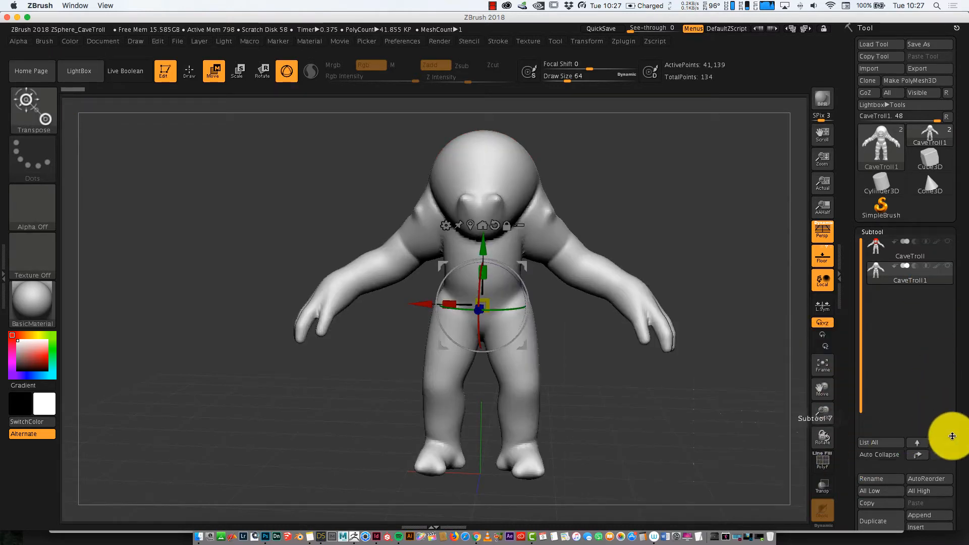
Convert the CaveTroll1 skin into a PolyMesh3D and divide its geometry once.
mouse_move(953, 428)
mouse_down()
mouse_move(956, 377)
mouse_move(947, 420)
mouse_up()
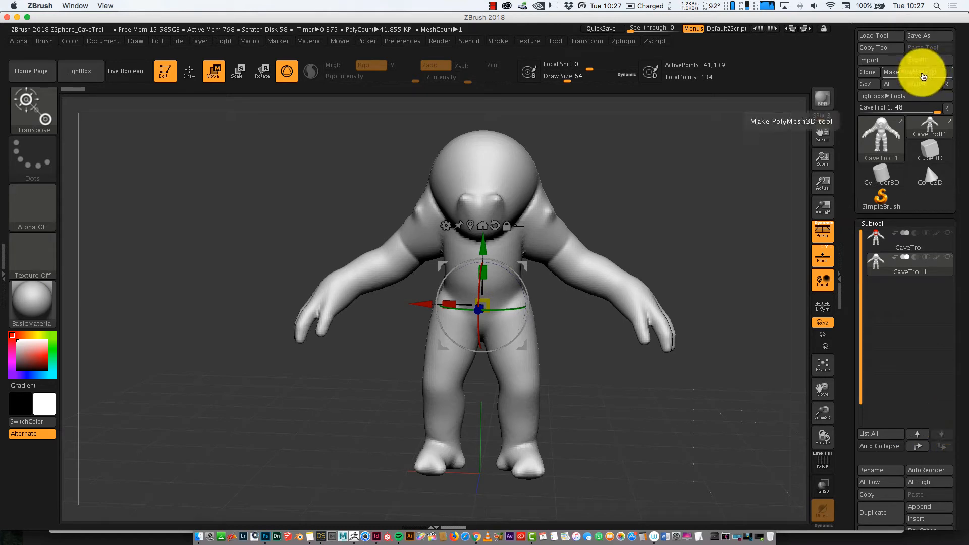
click(921, 76)
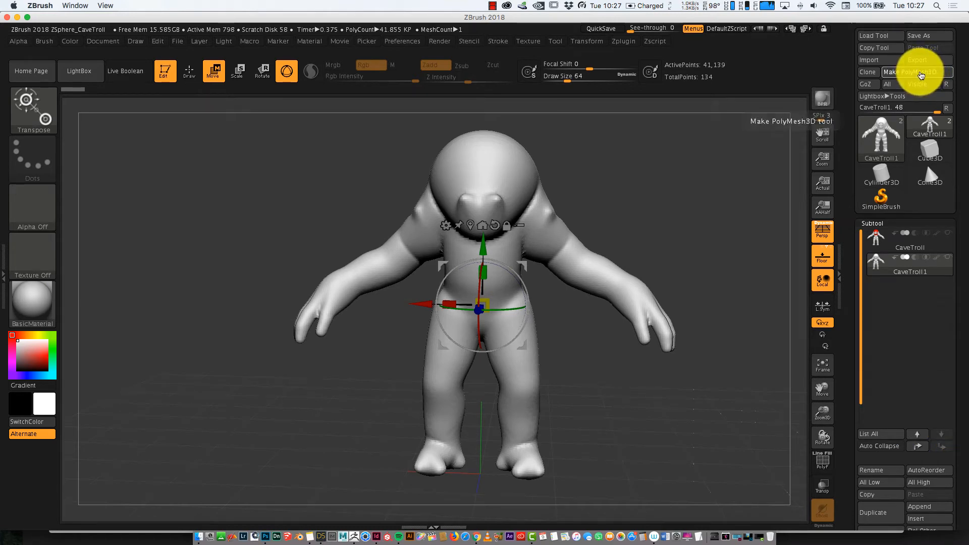
drag(960, 402, 944, 313)
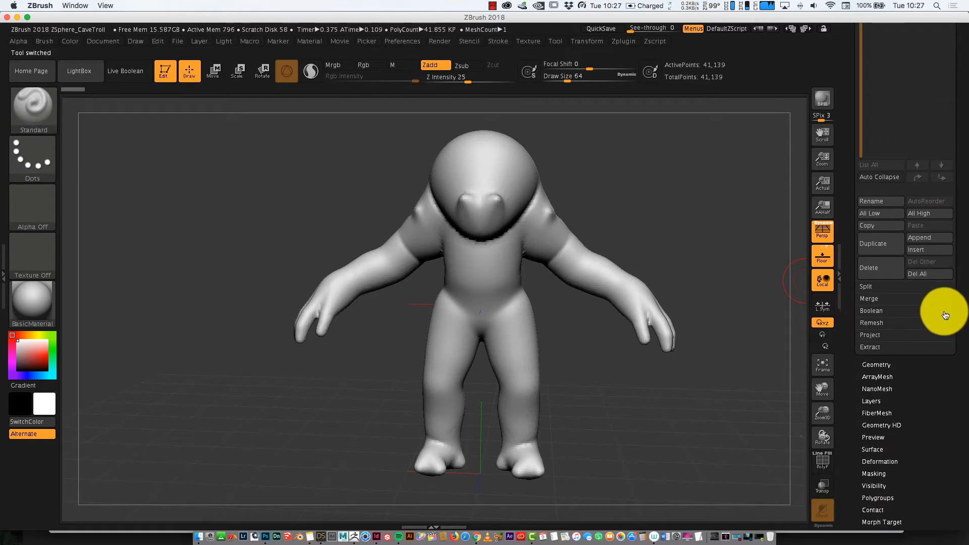
click(881, 364)
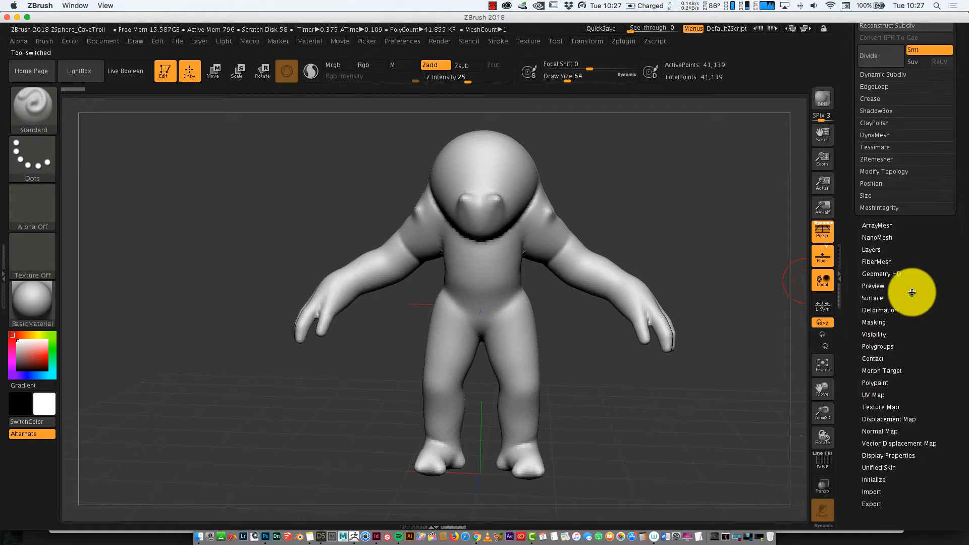
click(880, 58)
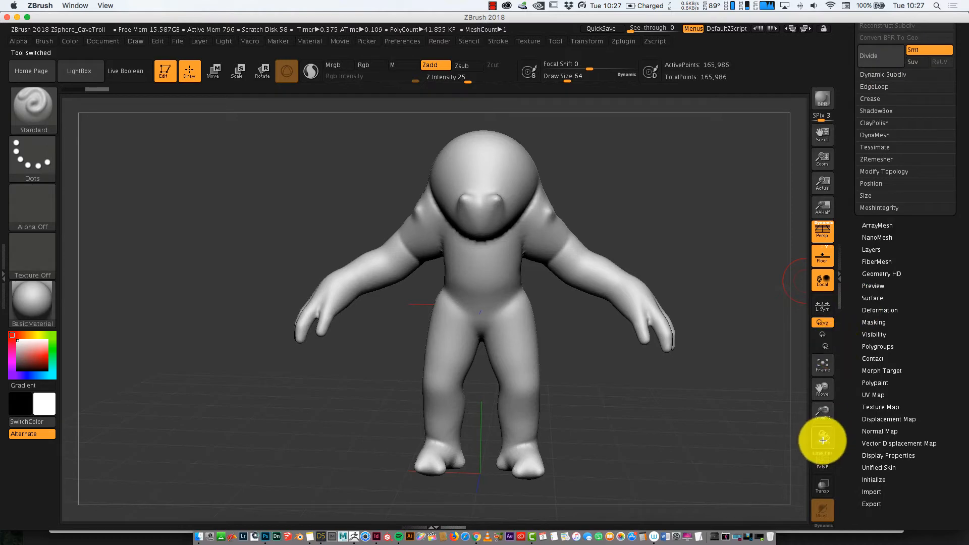
With the ChiselCreature brush, pull Spike2 horns from the sides of the head and add Scale3 scales to the upper arms.
mouse_move(821, 438)
mouse_down()
mouse_move(802, 438)
mouse_move(837, 439)
mouse_move(822, 433)
mouse_up()
click(32, 110)
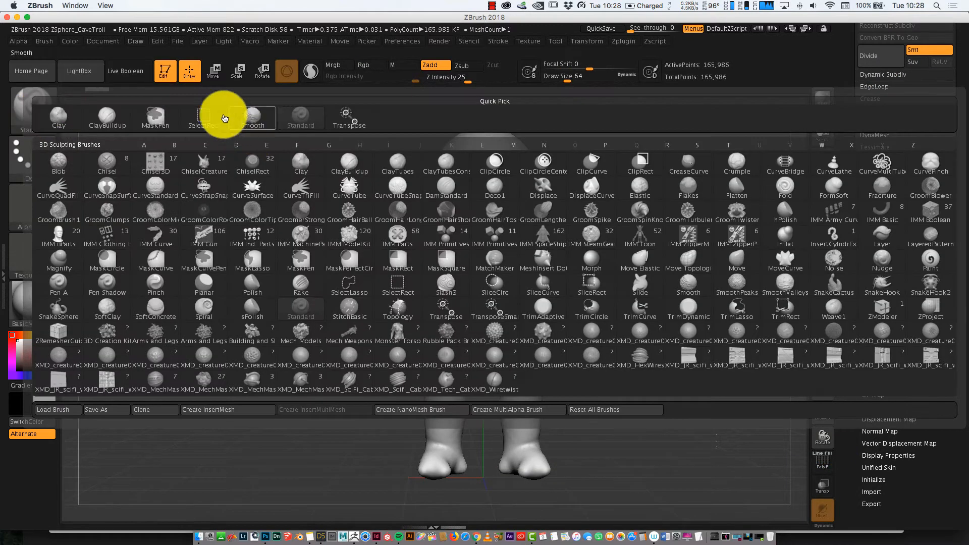
click(210, 160)
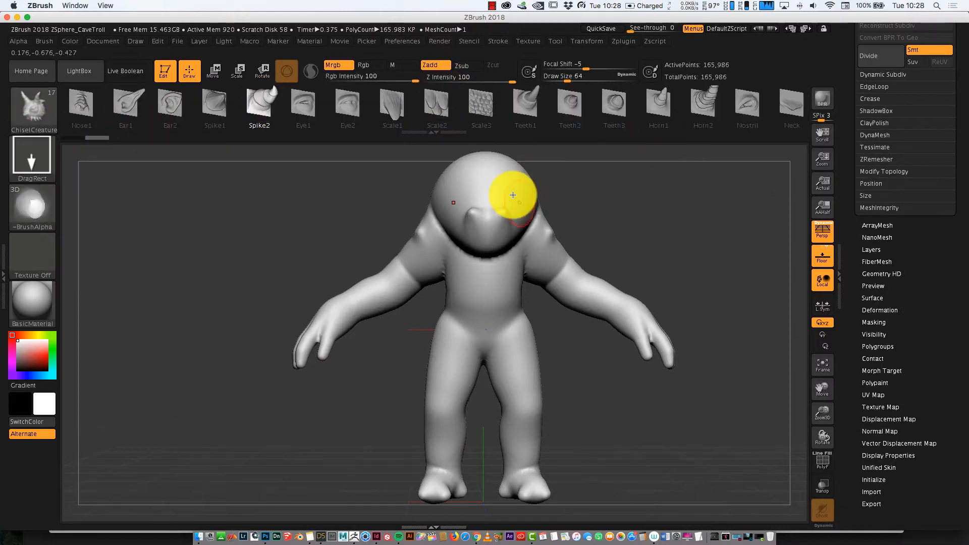
click(40, 130)
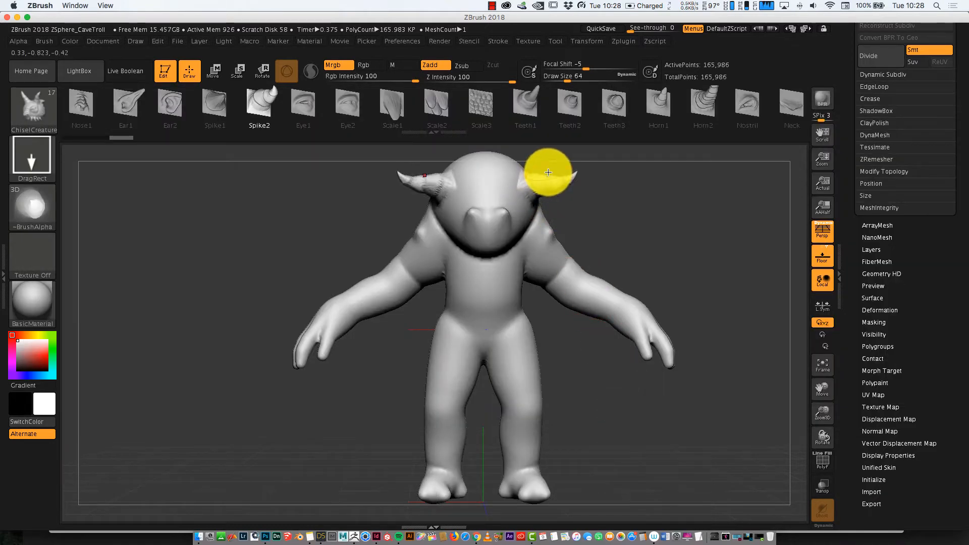
click(485, 105)
mouse_move(554, 249)
mouse_down()
mouse_move(574, 275)
mouse_move(596, 283)
mouse_move(615, 226)
mouse_up()
Add Nostril shapes to the snout and Eye2 eyes with a brow to the face.
click(624, 104)
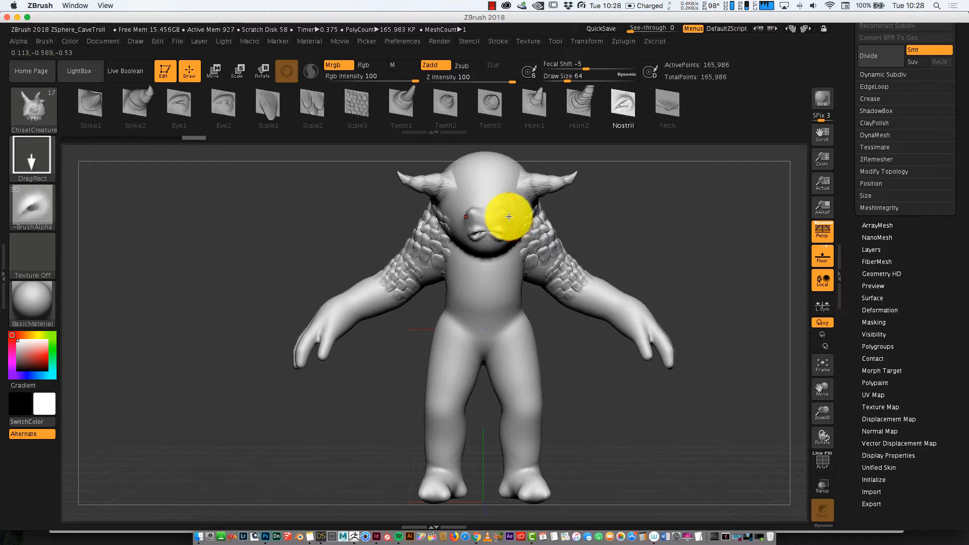
click(223, 103)
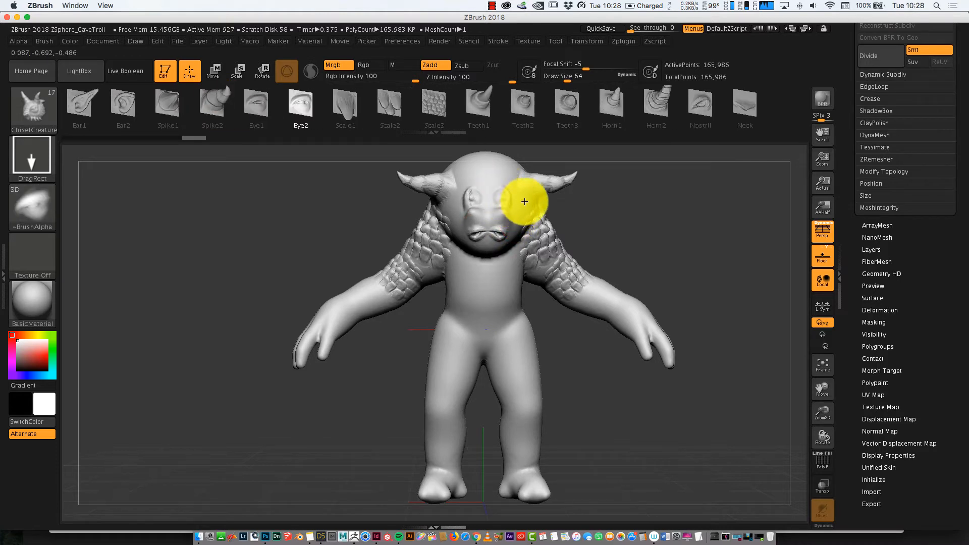
mouse_move(526, 161)
mouse_down()
mouse_move(521, 142)
mouse_move(522, 158)
mouse_up()
Place a column of Neck shapes down the front of the torso and another down the middle of the back.
mouse_move(823, 437)
mouse_down()
mouse_move(805, 439)
mouse_move(836, 441)
mouse_move(827, 430)
mouse_up()
click(749, 103)
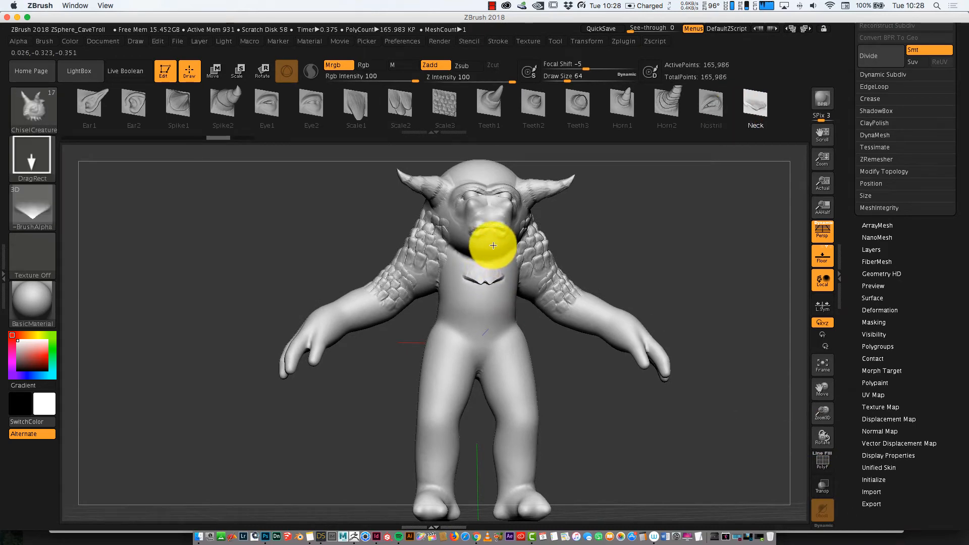
drag(485, 305, 485, 329)
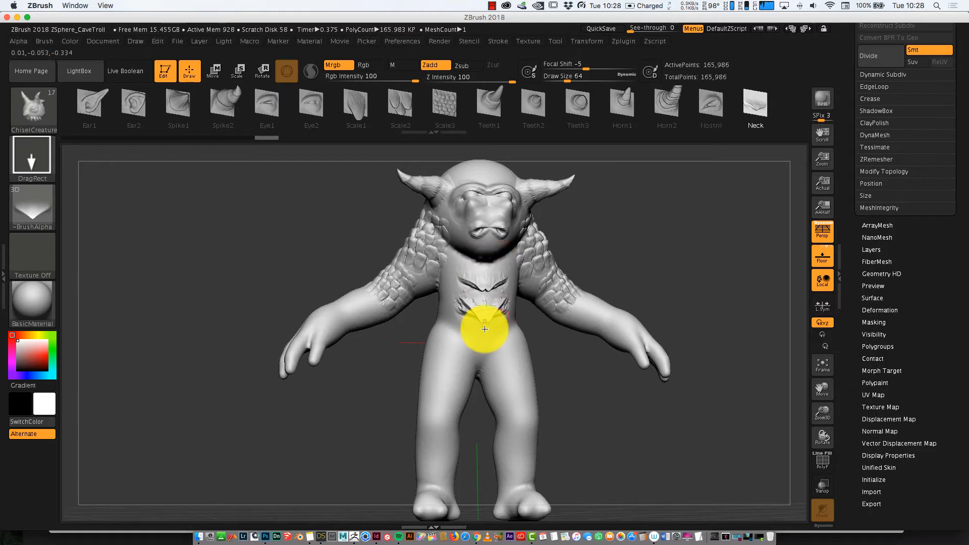
drag(489, 296, 511, 356)
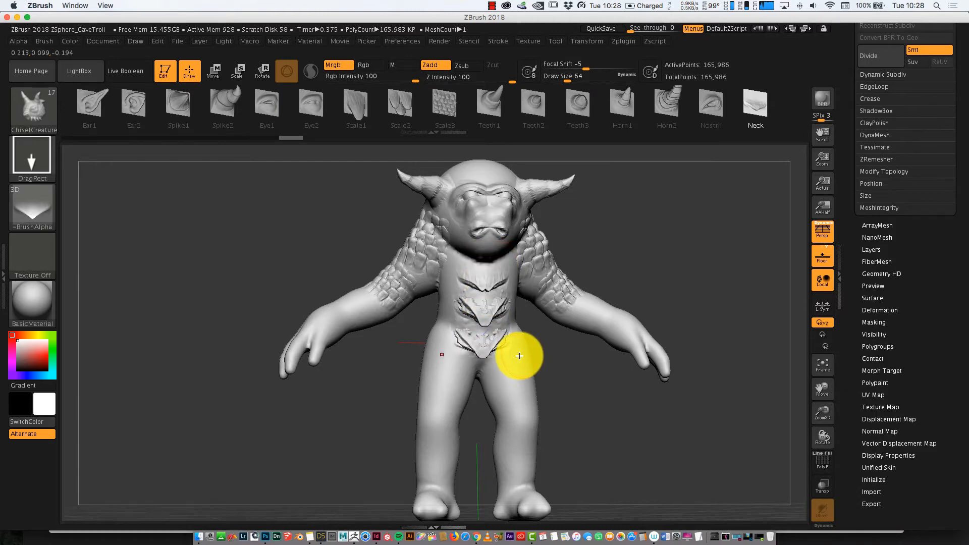
drag(822, 438, 756, 414)
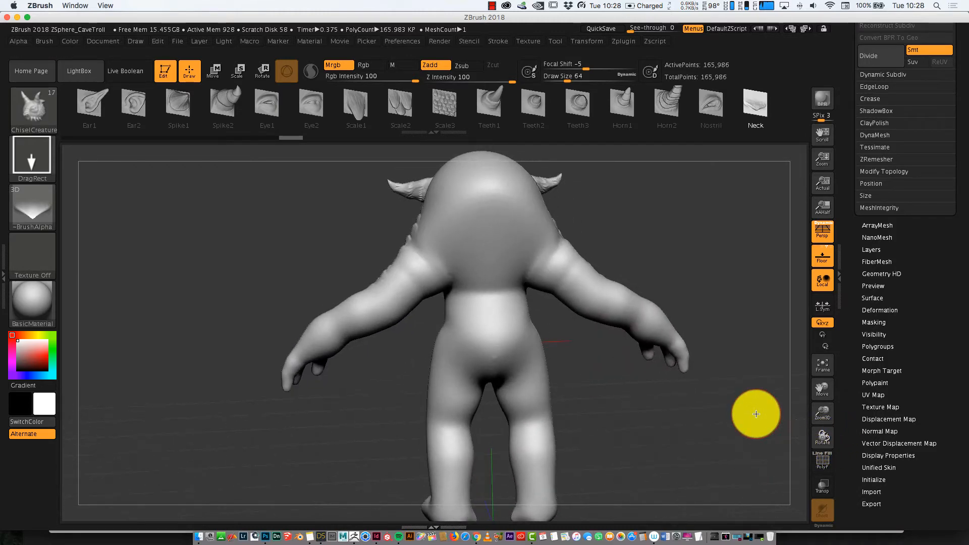
mouse_move(493, 172)
mouse_down()
mouse_move(496, 318)
mouse_move(495, 296)
mouse_up()
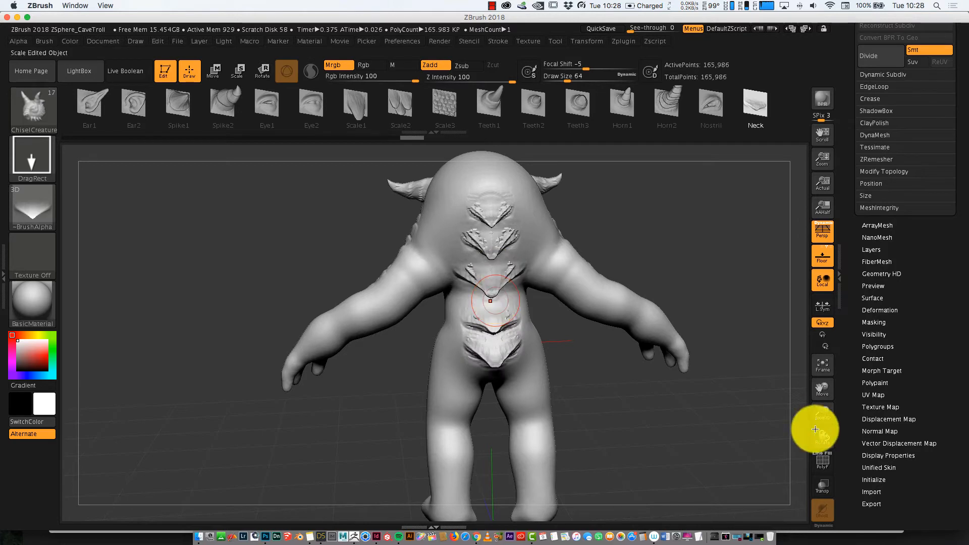
Place a row of Neck shapes from the shoulder down the back of the upper arm to the elbow.
drag(813, 426, 837, 432)
click(476, 185)
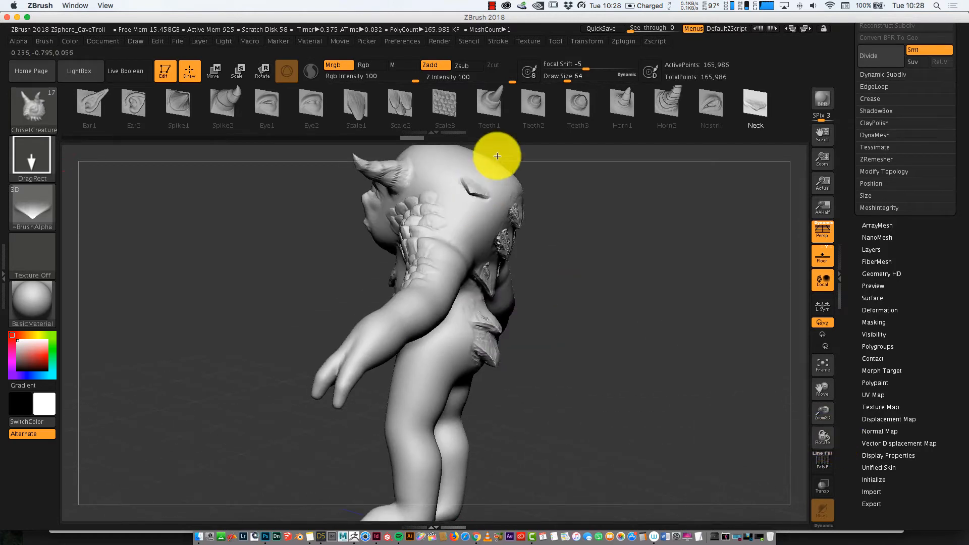
mouse_move(497, 157)
mouse_down()
mouse_move(460, 201)
mouse_move(479, 162)
mouse_move(454, 234)
mouse_move(458, 216)
mouse_up()
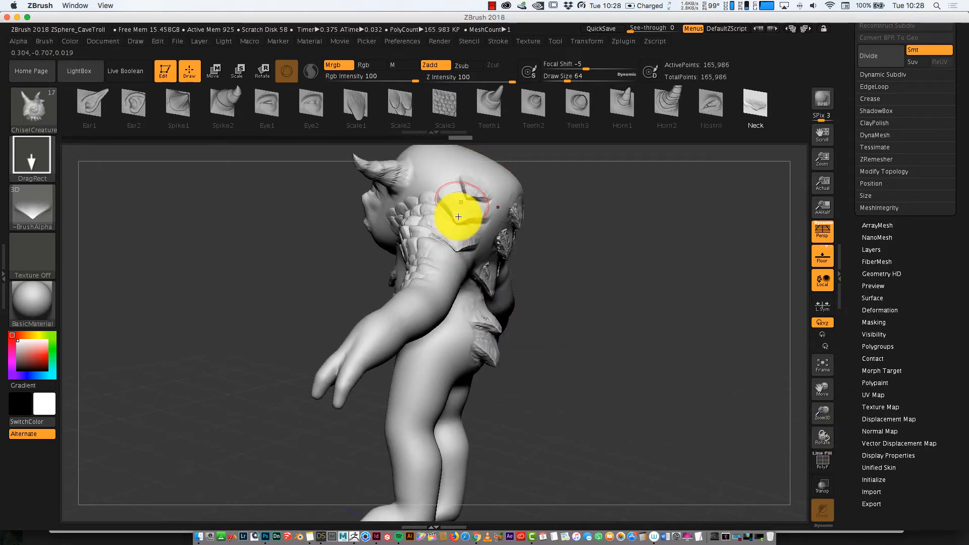
drag(448, 258, 460, 227)
drag(451, 263, 429, 307)
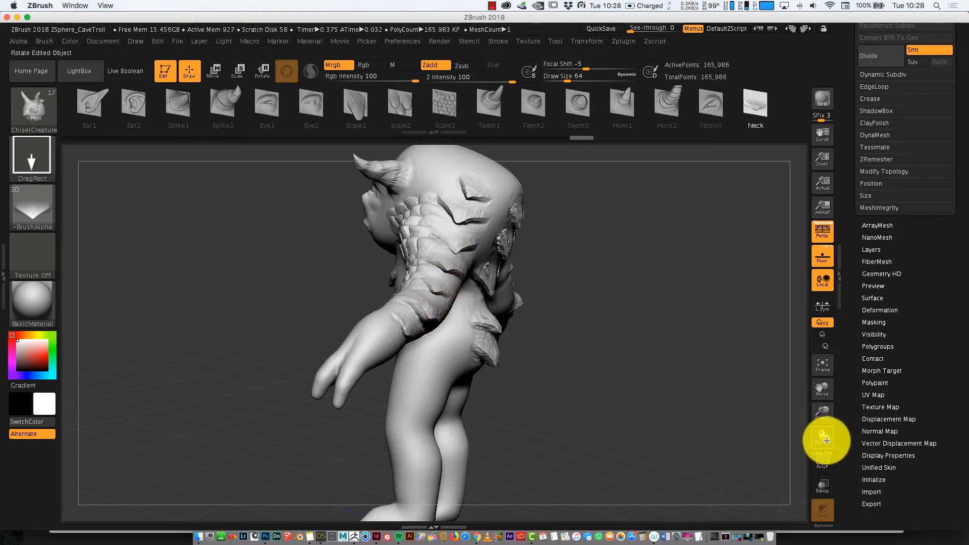
Place overlapping Neck shapes from the hips down the front of both legs to the shins.
drag(824, 438, 833, 407)
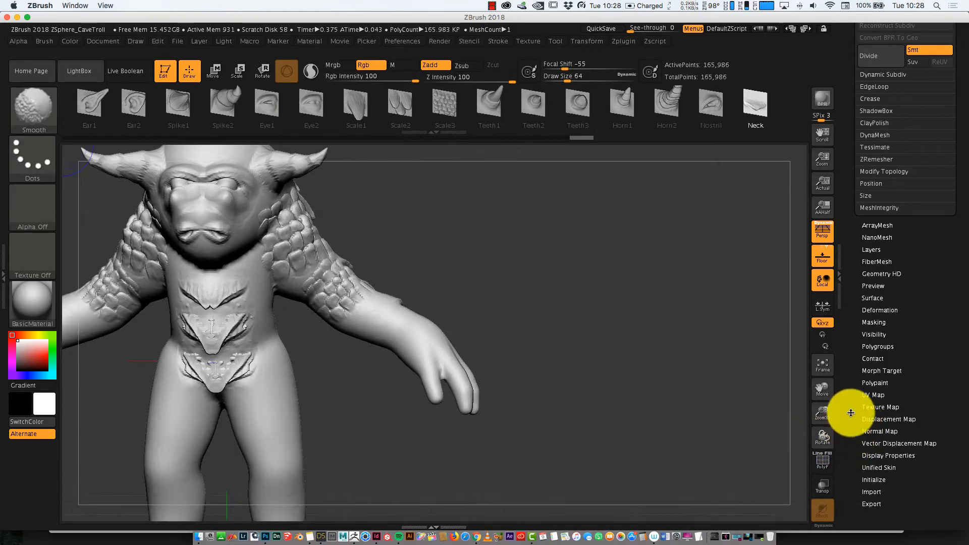
click(821, 364)
drag(814, 441, 832, 445)
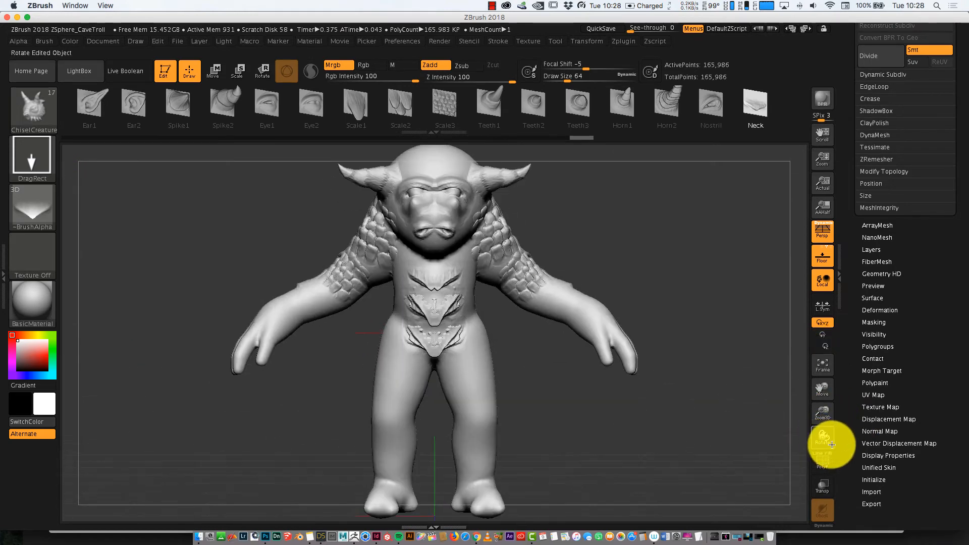
drag(480, 337, 478, 309)
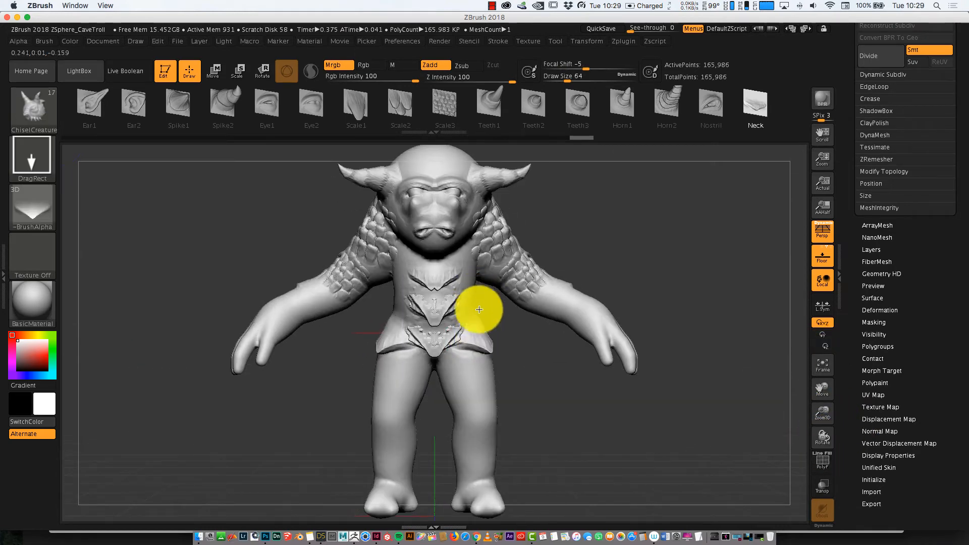
drag(481, 364, 489, 330)
drag(478, 394, 490, 349)
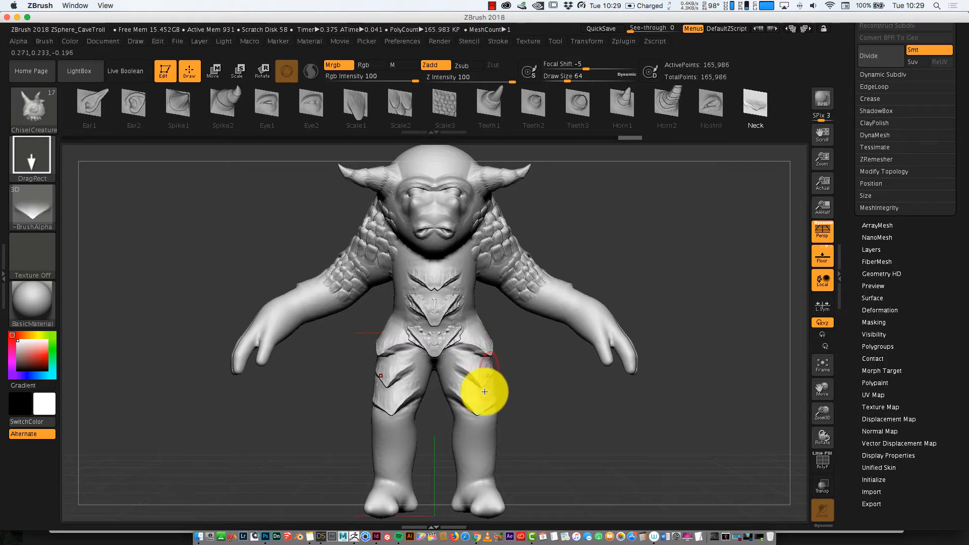
drag(478, 424, 490, 378)
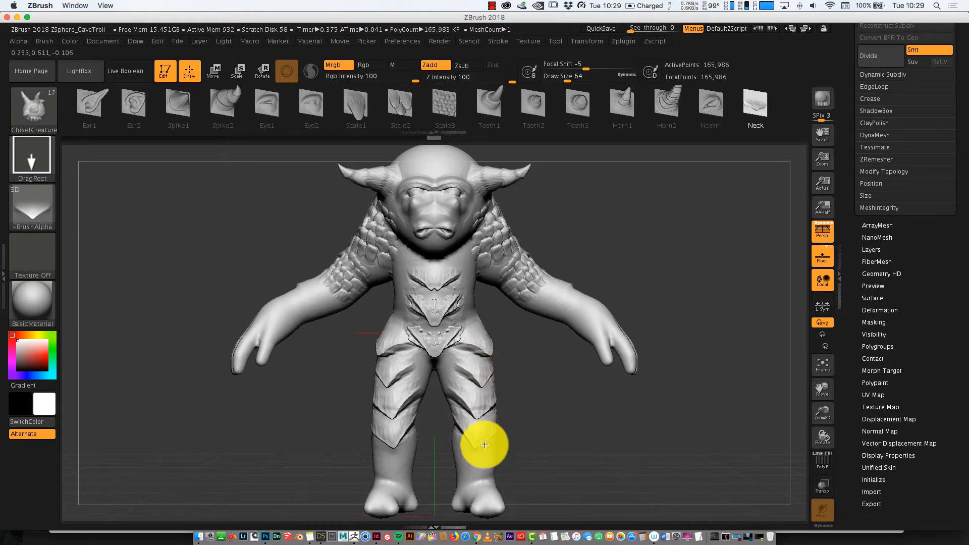
drag(483, 446, 491, 421)
Add a Neck plate above each wrist and cover the forearms with Scale3 scales.
drag(579, 296, 558, 282)
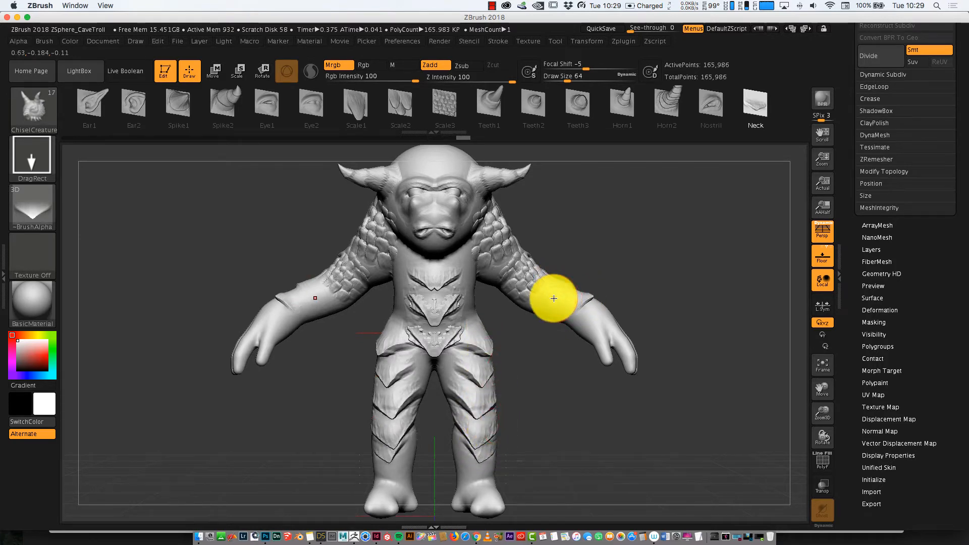
click(443, 102)
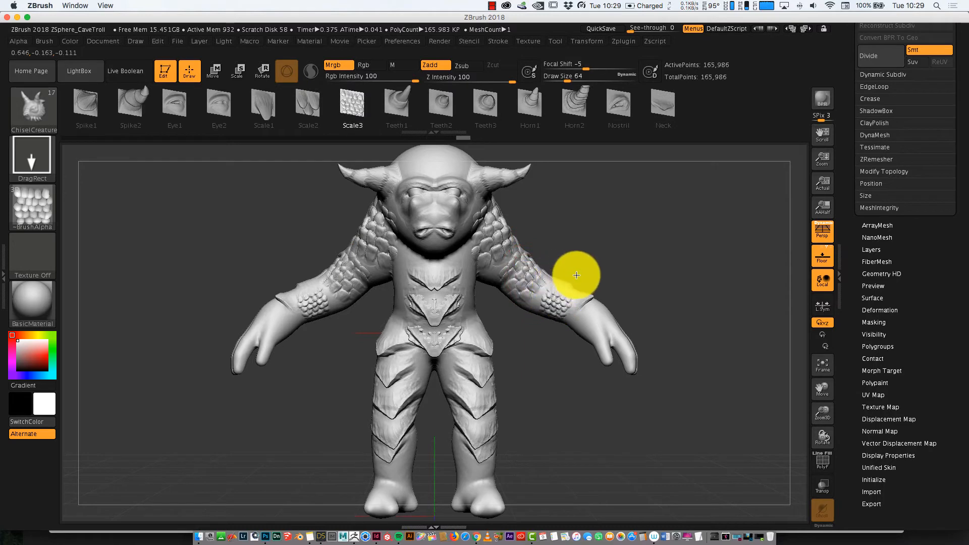
drag(572, 274, 566, 243)
mouse_move(467, 137)
mouse_down()
mouse_move(478, 123)
mouse_move(468, 145)
mouse_up()
key(super+z)
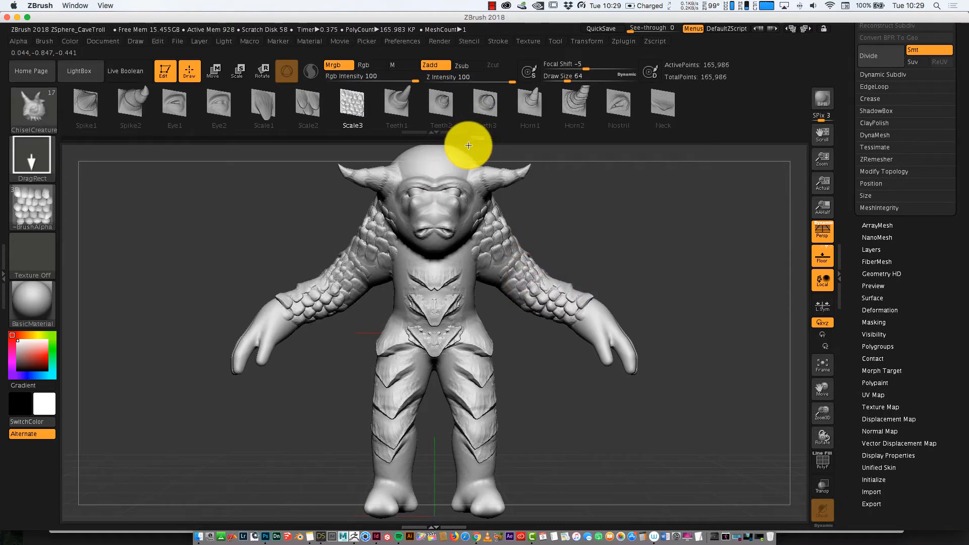
Add a Neck shape to the forehead and Scale2 scales along the sides of the face and around the shoulders.
click(660, 109)
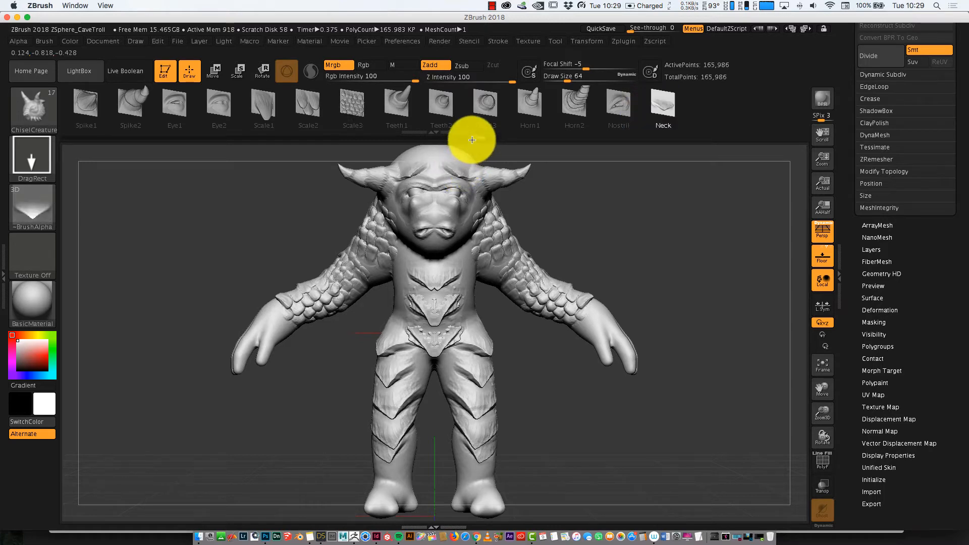
click(311, 101)
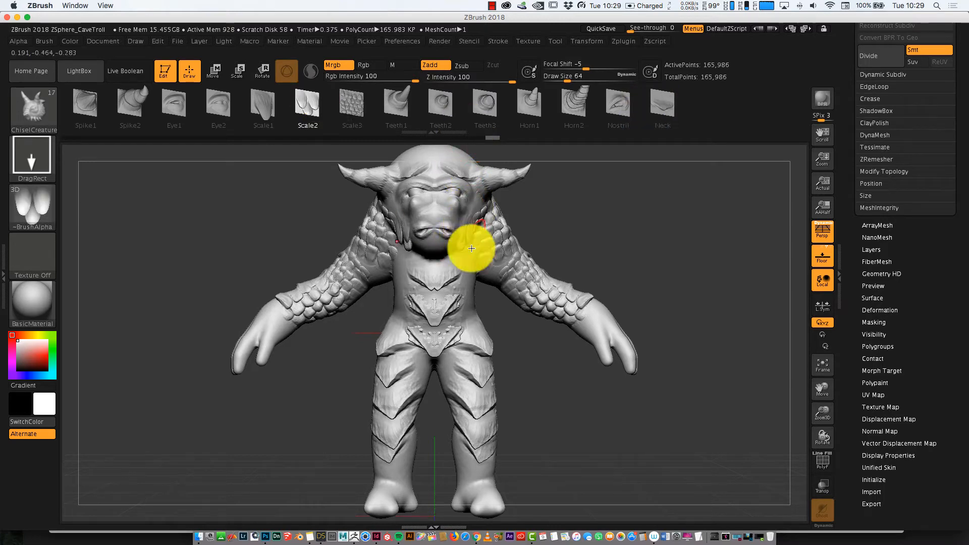
drag(823, 432, 870, 433)
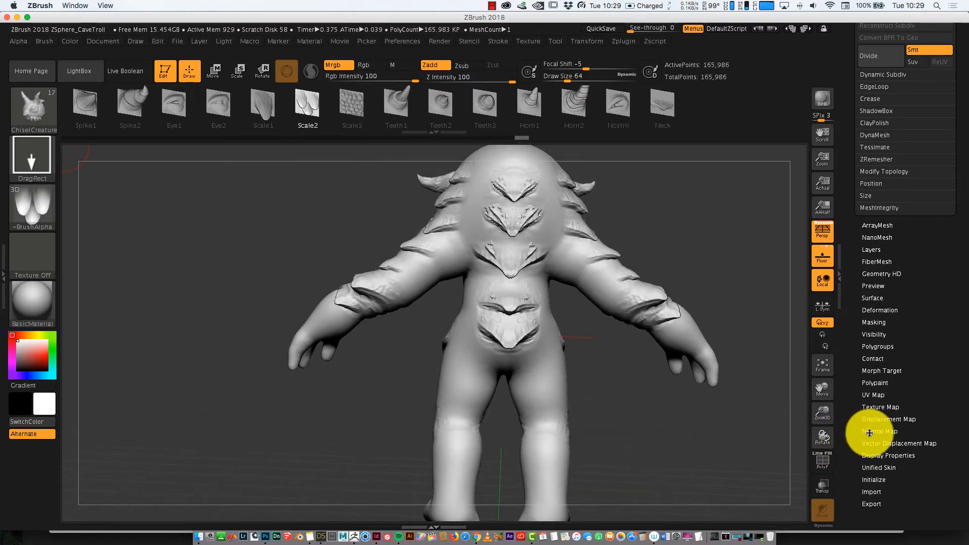
drag(554, 167, 593, 266)
mouse_move(821, 436)
mouse_down()
mouse_move(861, 442)
mouse_move(817, 437)
mouse_move(823, 445)
mouse_up()
click(822, 366)
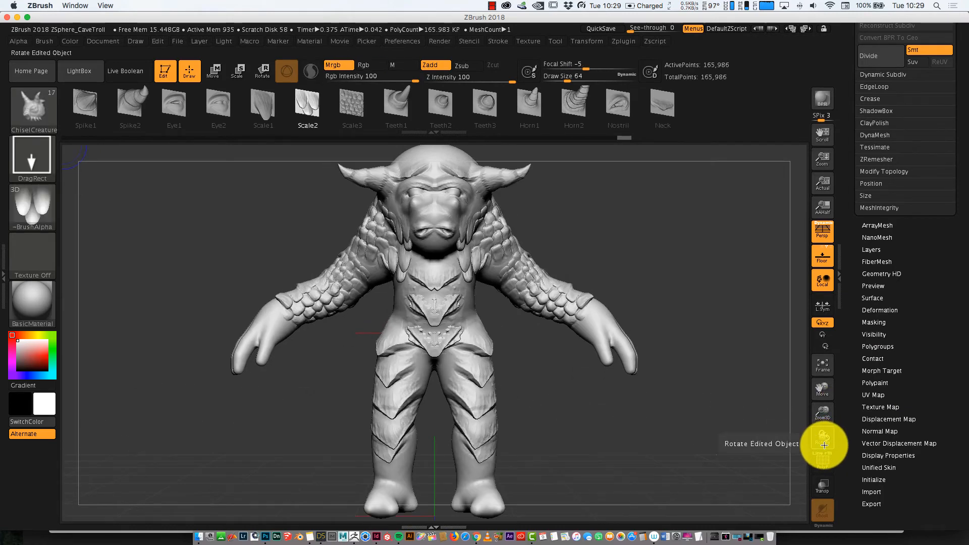
Set up the Standard brush with the DragRect stroke, Alpha 58, Zsub and a Z Intensity of 11.
click(46, 107)
click(359, 112)
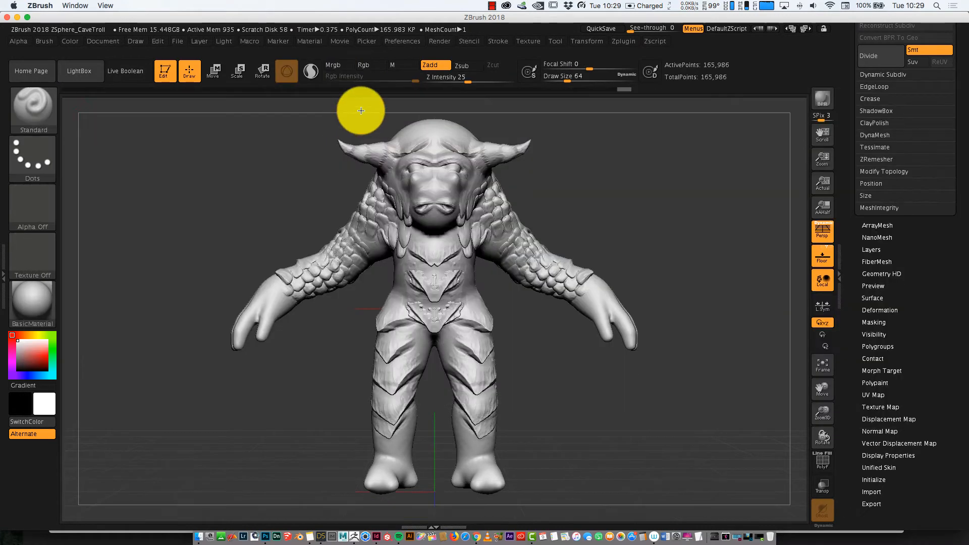
click(37, 157)
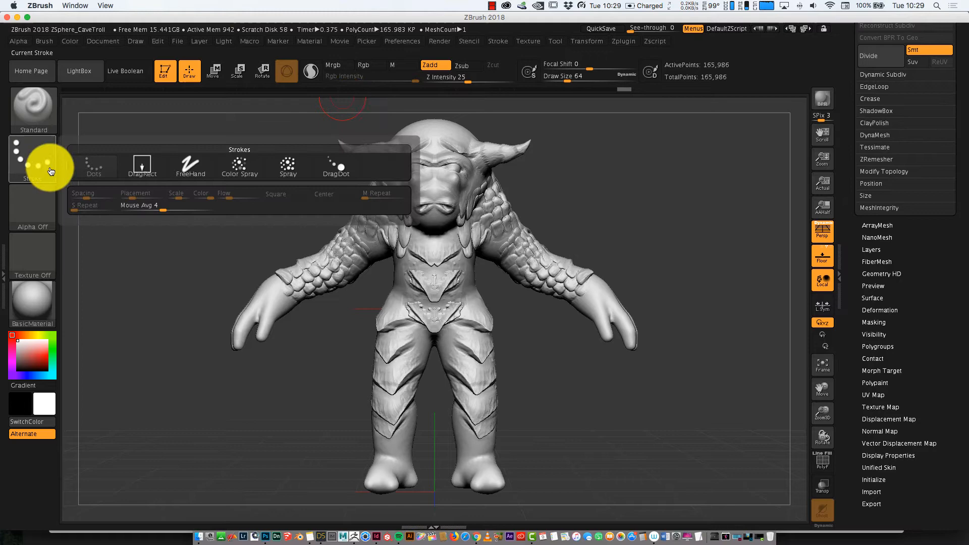
click(145, 158)
click(45, 220)
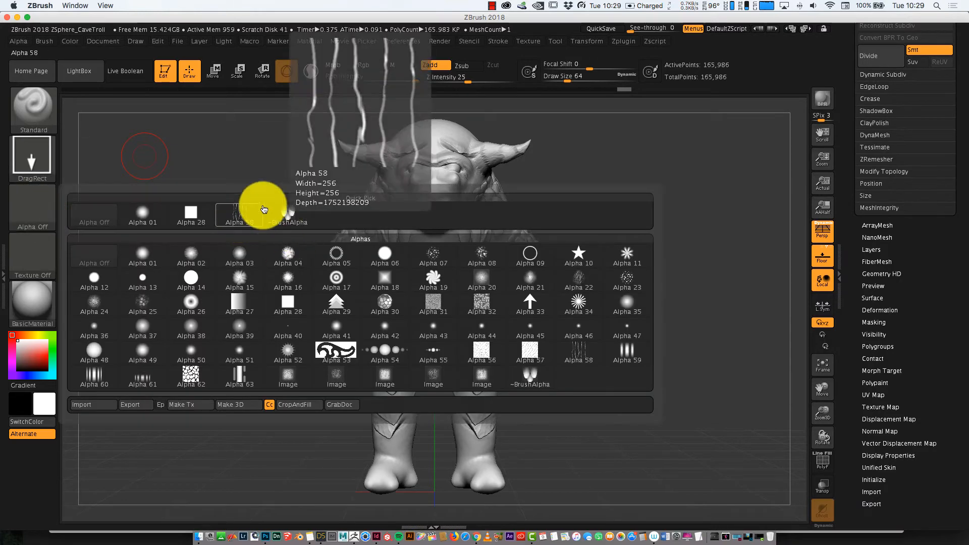
click(243, 217)
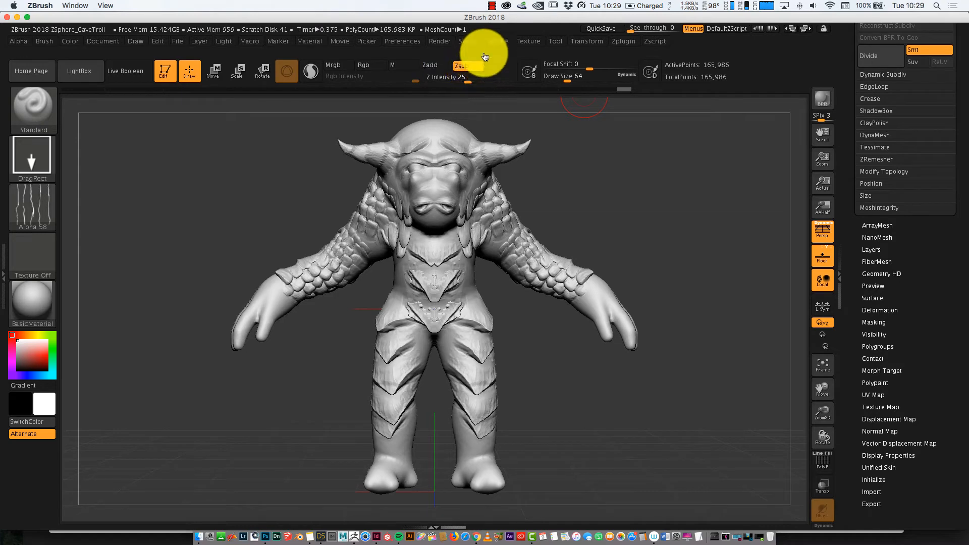
click(465, 81)
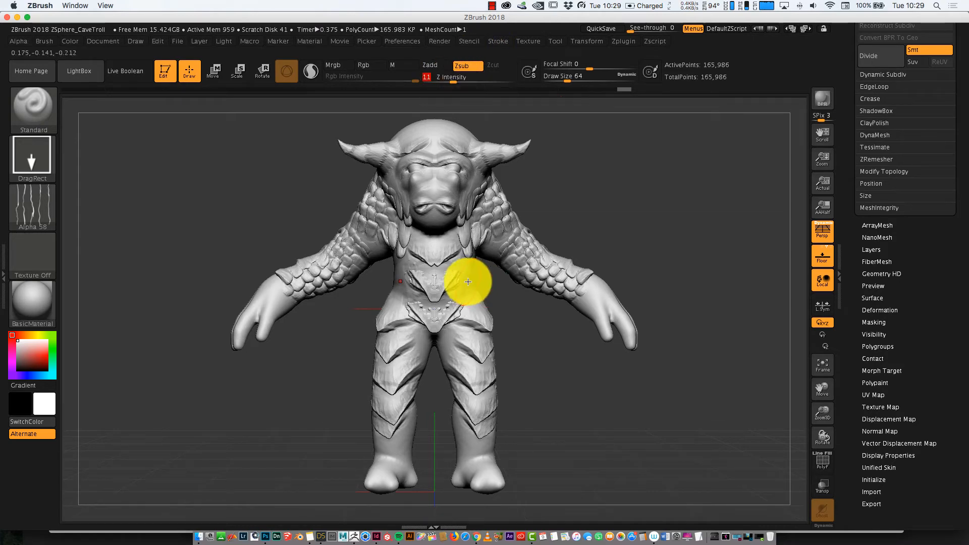
Change the creature's material to the red wax MatCap.
drag(822, 411, 807, 447)
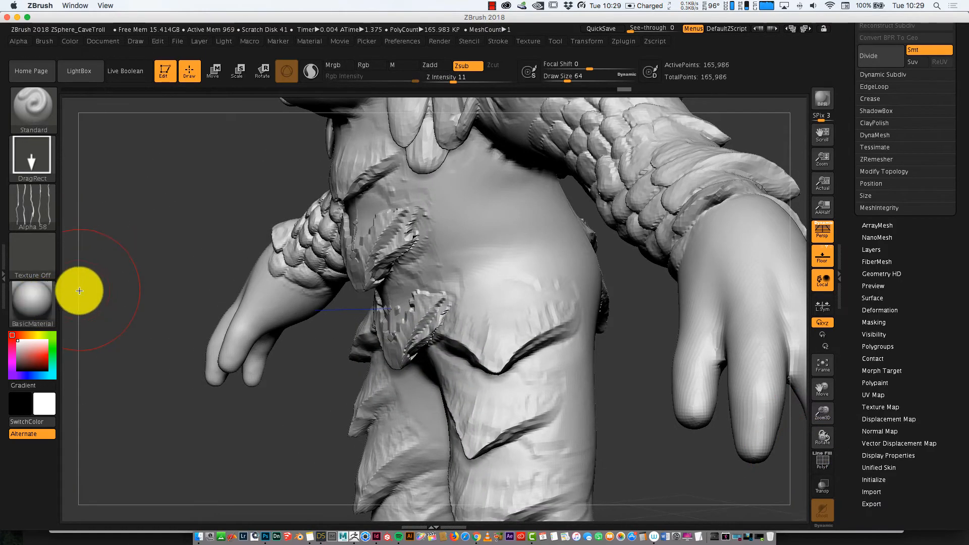
click(39, 296)
click(98, 319)
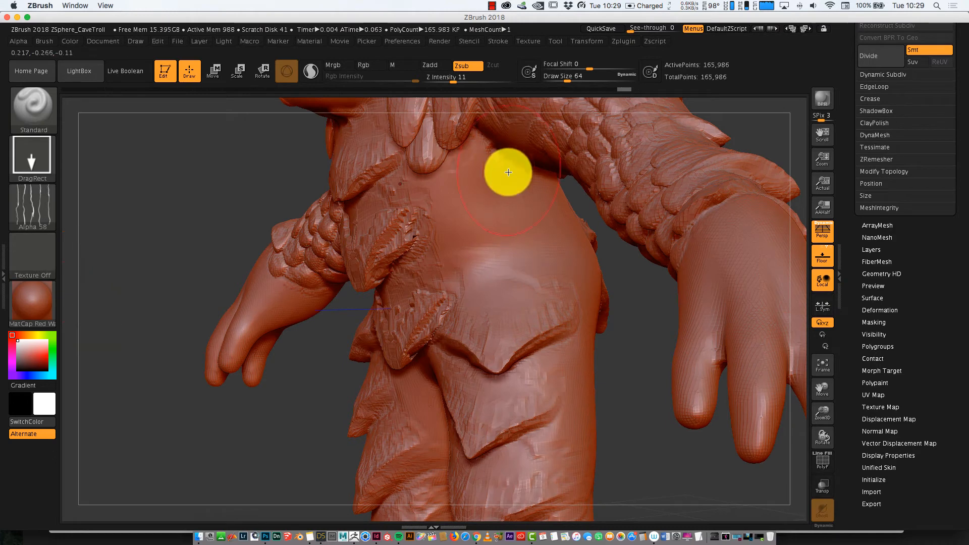
Carve Alpha 58 wrinkles into the side of the torso, hip and thigh, raising Z Intensity to 21.
drag(506, 122, 505, 193)
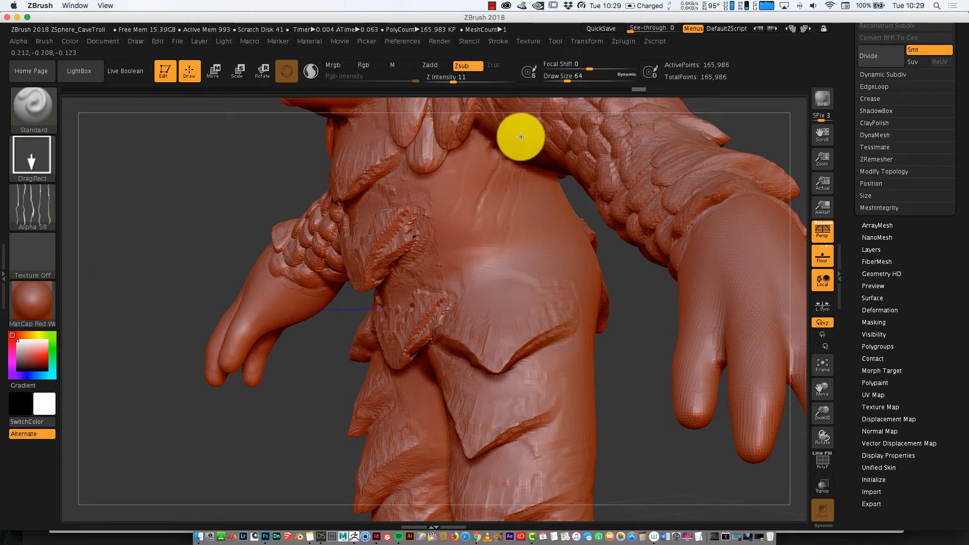
drag(453, 81, 463, 82)
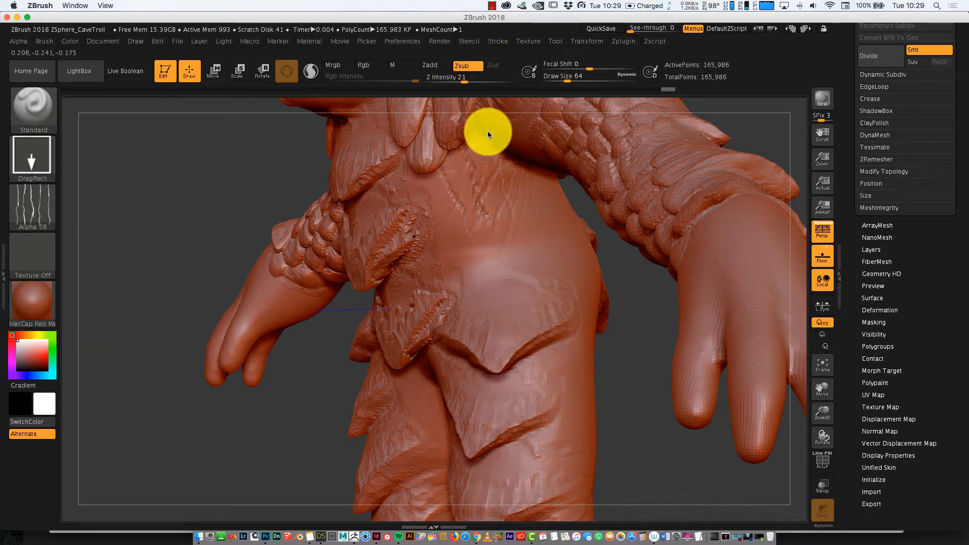
mouse_move(528, 274)
mouse_down()
mouse_move(573, 201)
mouse_move(572, 180)
mouse_up()
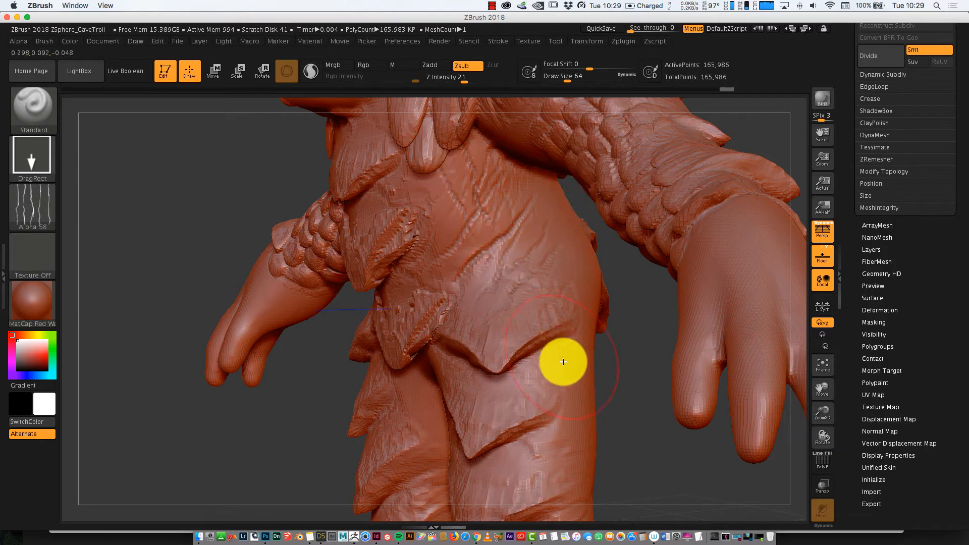
drag(563, 361, 587, 240)
Carve Alpha 58 wrinkles across the backs of the hands and the fingers.
drag(726, 273, 749, 203)
drag(719, 251, 778, 201)
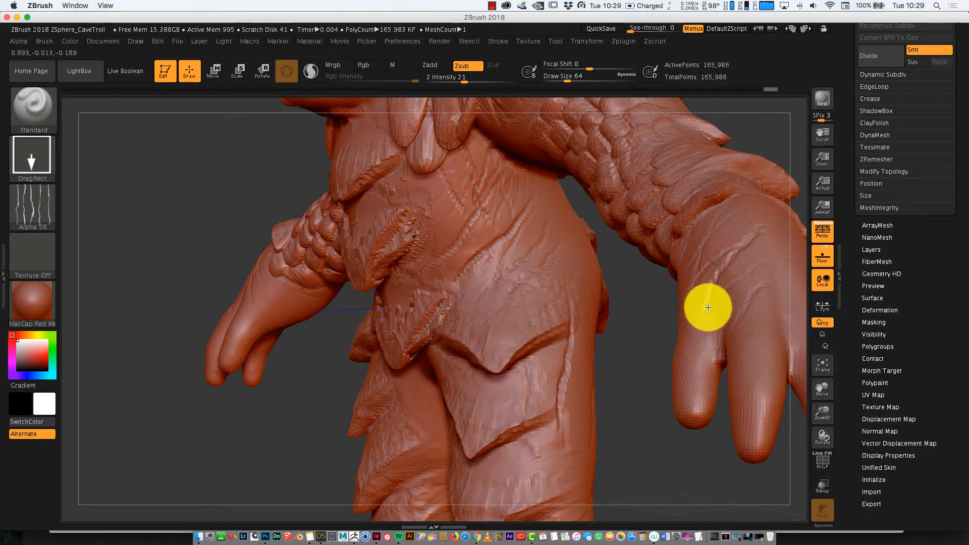
mouse_move(707, 306)
mouse_down()
mouse_move(779, 202)
mouse_move(741, 238)
mouse_up()
mouse_move(757, 328)
mouse_down()
mouse_move(754, 260)
mouse_move(726, 234)
mouse_up()
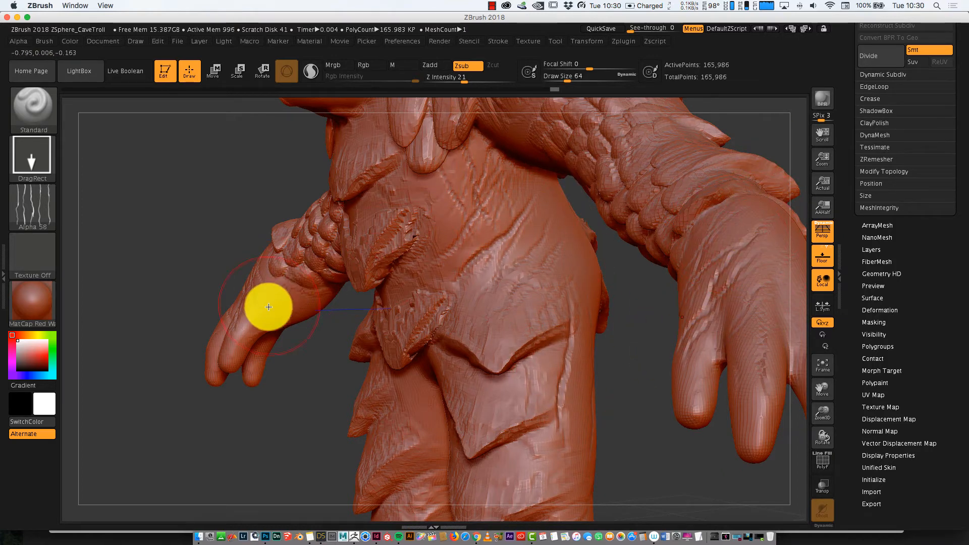
Carve Alpha 58 wrinkles over the creature's head, brow and face.
mouse_move(829, 439)
mouse_down()
mouse_move(848, 445)
mouse_move(833, 443)
mouse_move(827, 373)
mouse_move(829, 437)
mouse_up()
click(823, 365)
drag(828, 396, 804, 493)
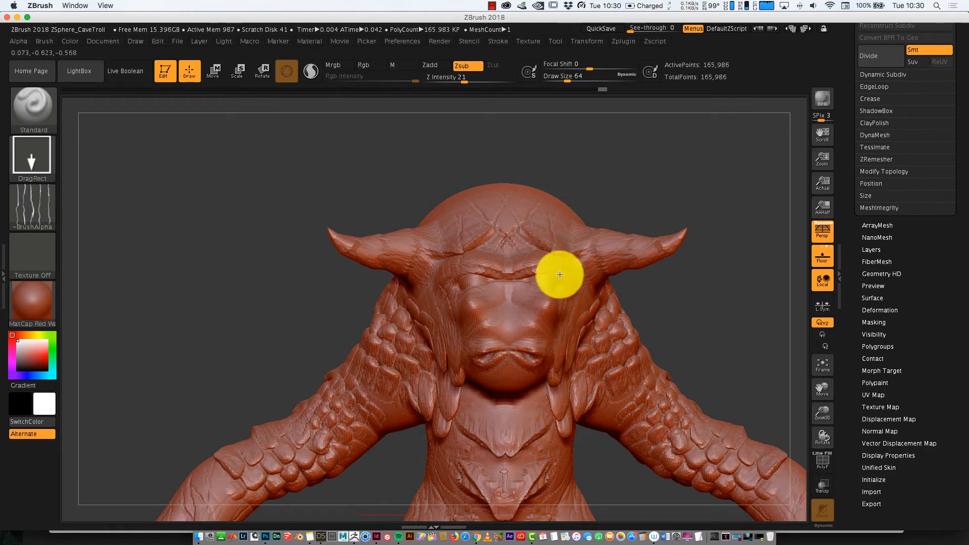
drag(822, 439, 820, 493)
mouse_move(567, 189)
mouse_down()
mouse_move(519, 145)
mouse_move(485, 216)
mouse_move(396, 173)
mouse_move(616, 197)
mouse_move(558, 262)
mouse_move(645, 232)
mouse_move(703, 179)
mouse_up()
drag(825, 436, 824, 375)
click(829, 371)
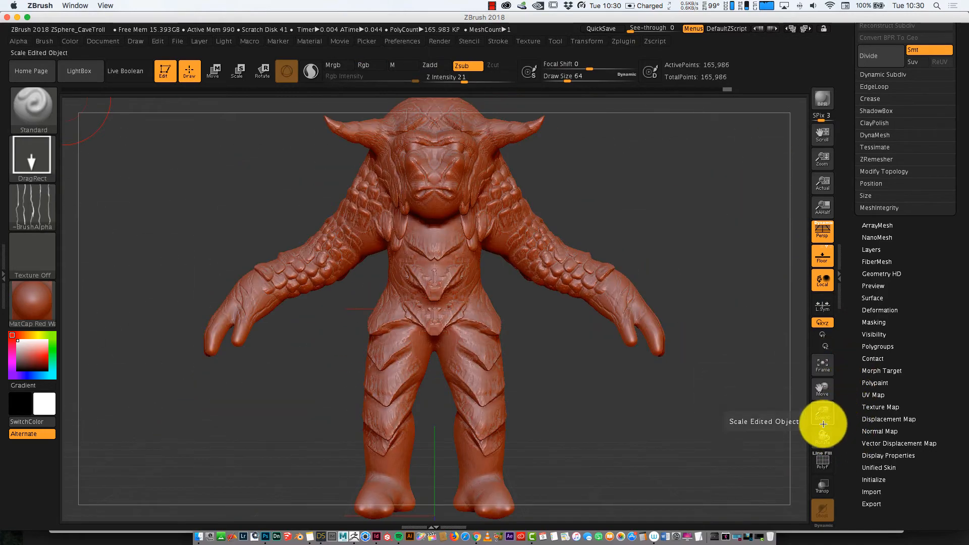
Carve Alpha 58 wrinkles into the lower legs and feet, and check the figure from the side and front.
mouse_move(824, 437)
mouse_down()
mouse_move(811, 443)
mouse_move(825, 447)
mouse_up()
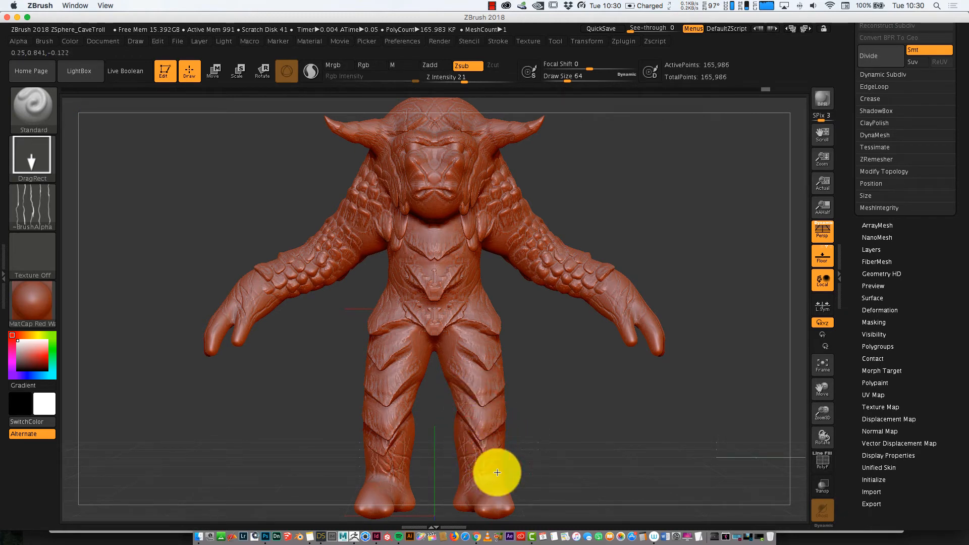
drag(822, 437, 800, 439)
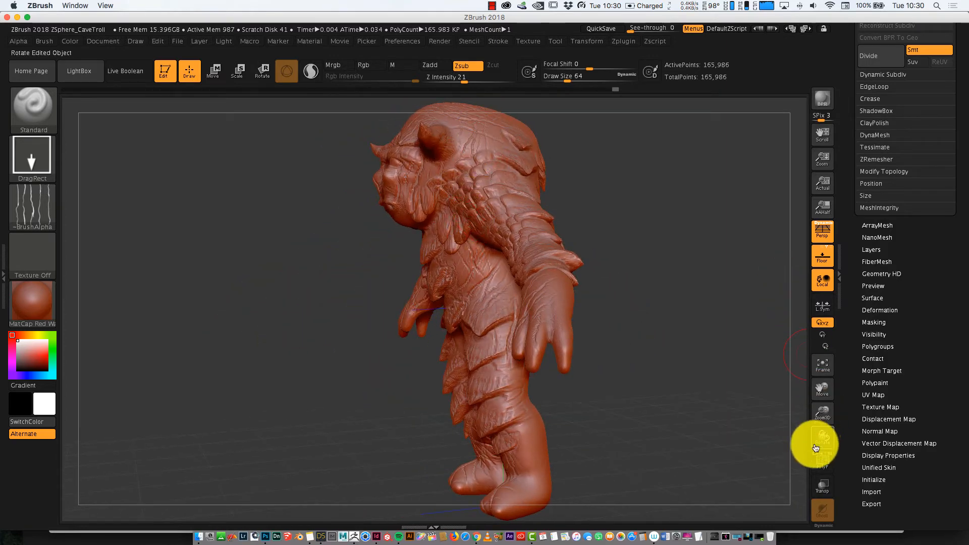
click(823, 461)
click(824, 463)
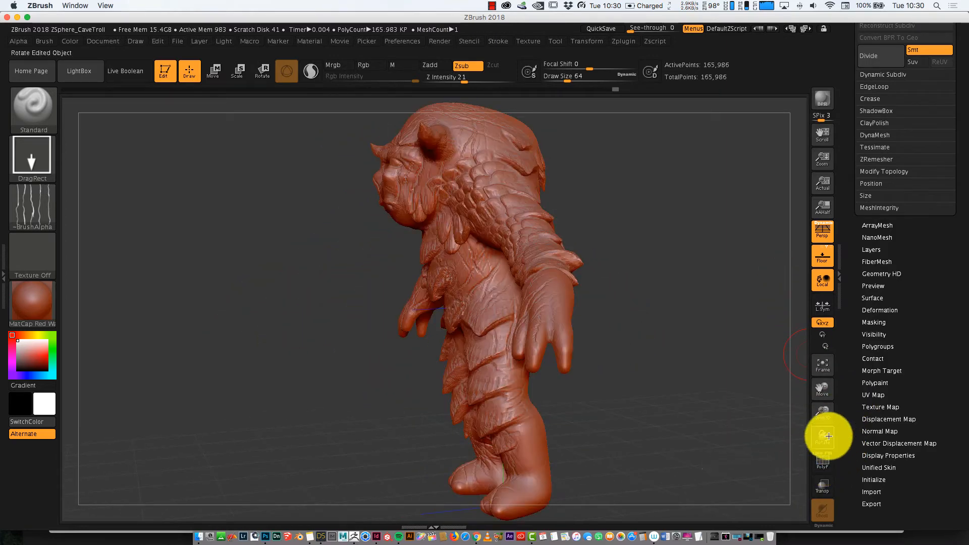
drag(824, 434, 842, 432)
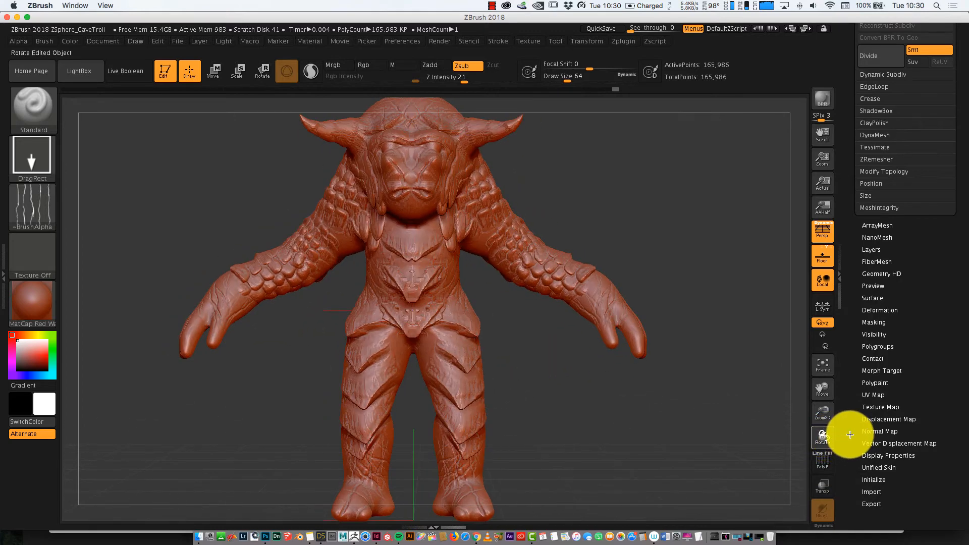
Save the project as LUDO TROLL.ZPR in the LIT CONCEPT 2019 folder inside LIT CLONMEL 2019.
click(176, 41)
click(261, 60)
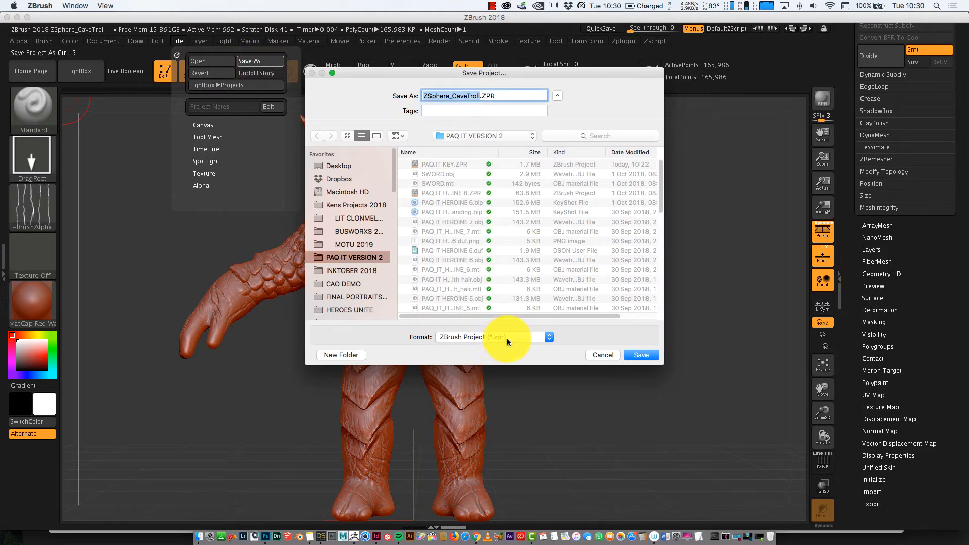
click(365, 217)
click(359, 353)
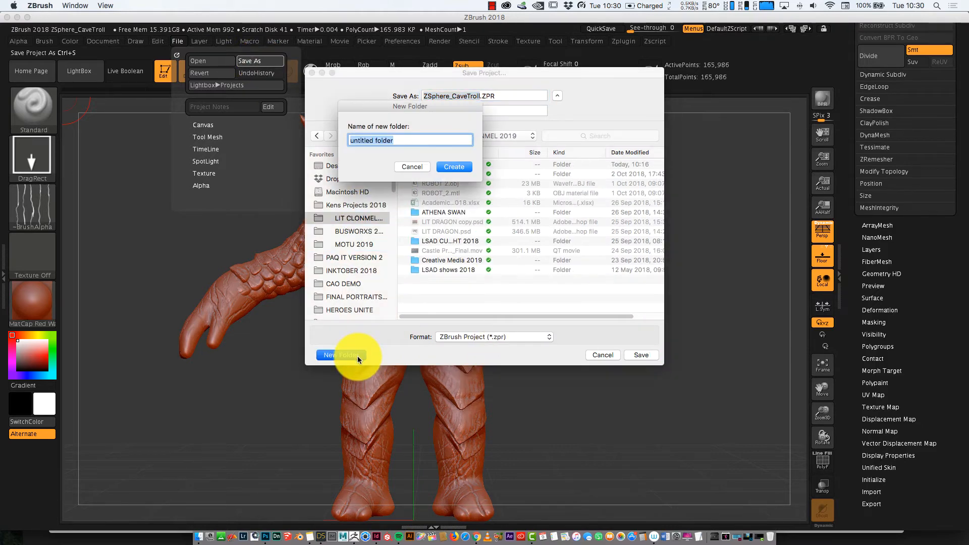
click(407, 165)
click(469, 164)
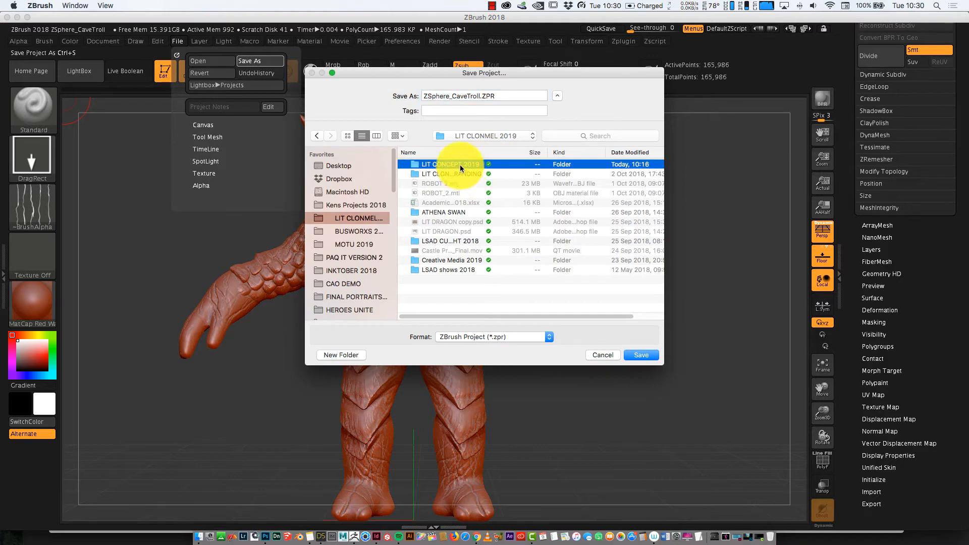
click(341, 354)
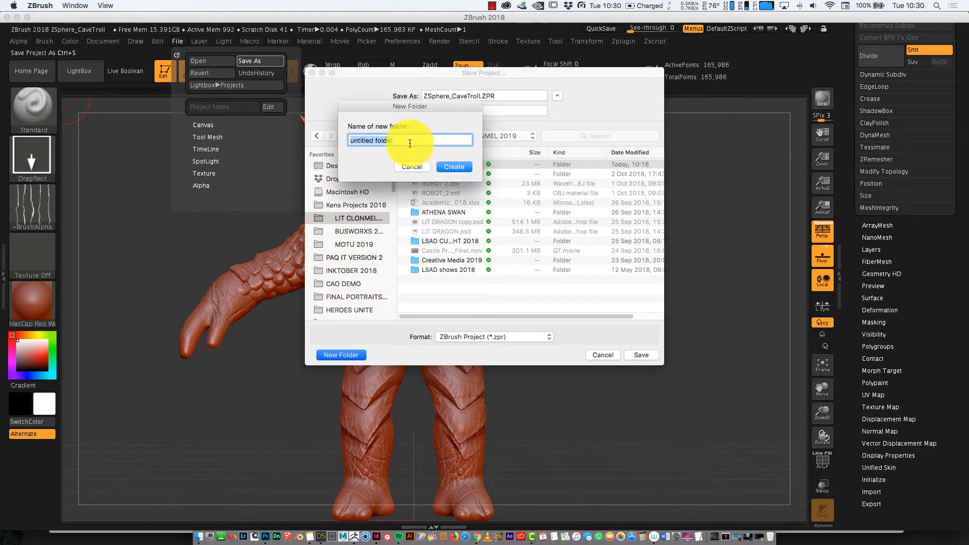
click(422, 167)
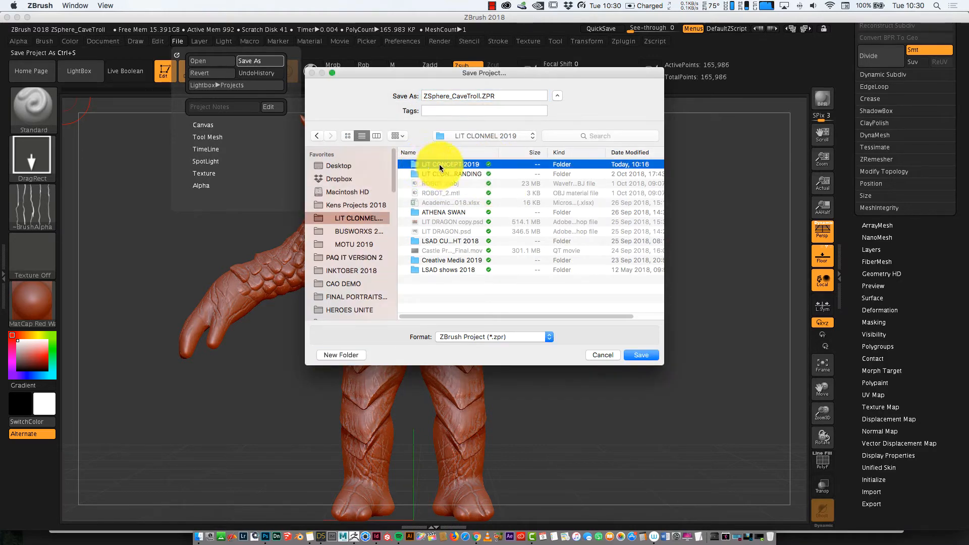
double_click(440, 166)
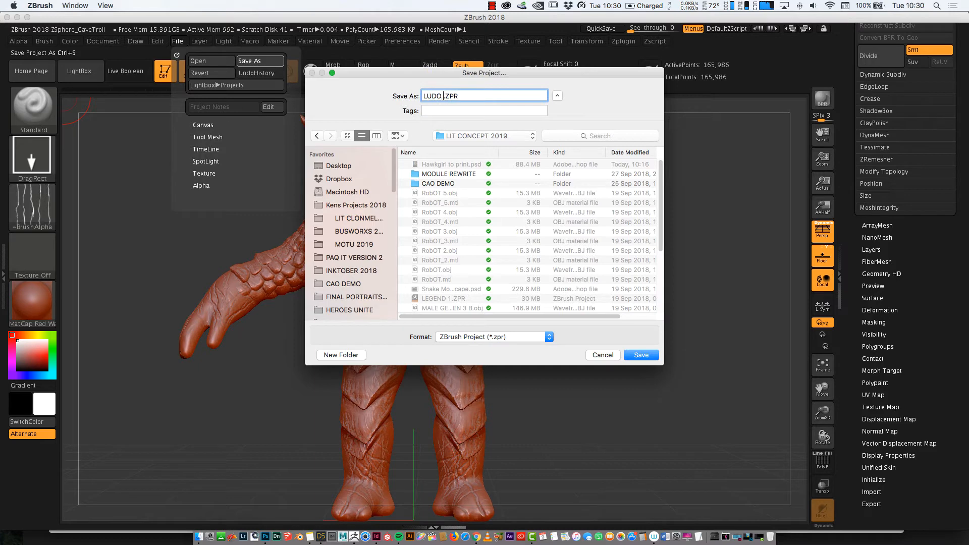
click(651, 354)
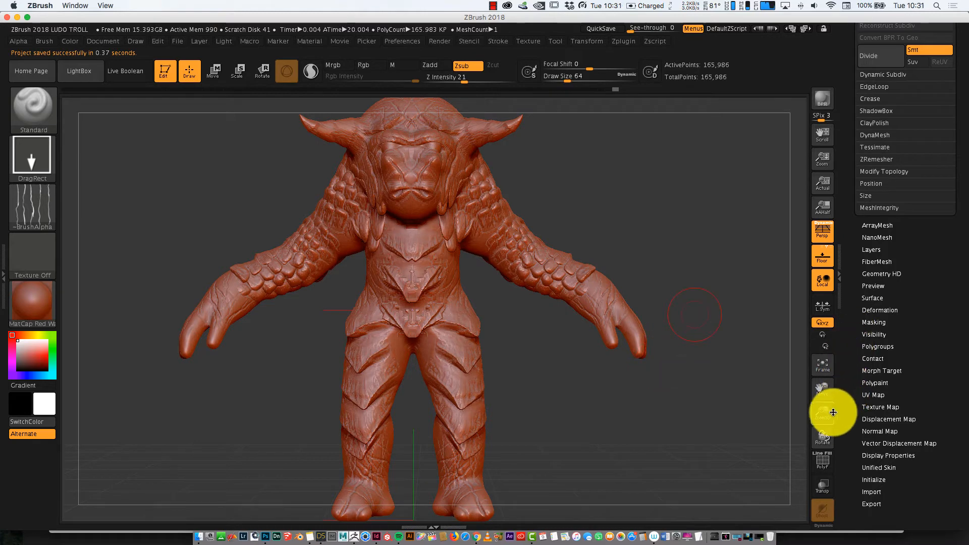
Save the troll tool as LUDO TROLL.ztl in the LIT CONCEPT 2019 folder.
drag(832, 413, 826, 398)
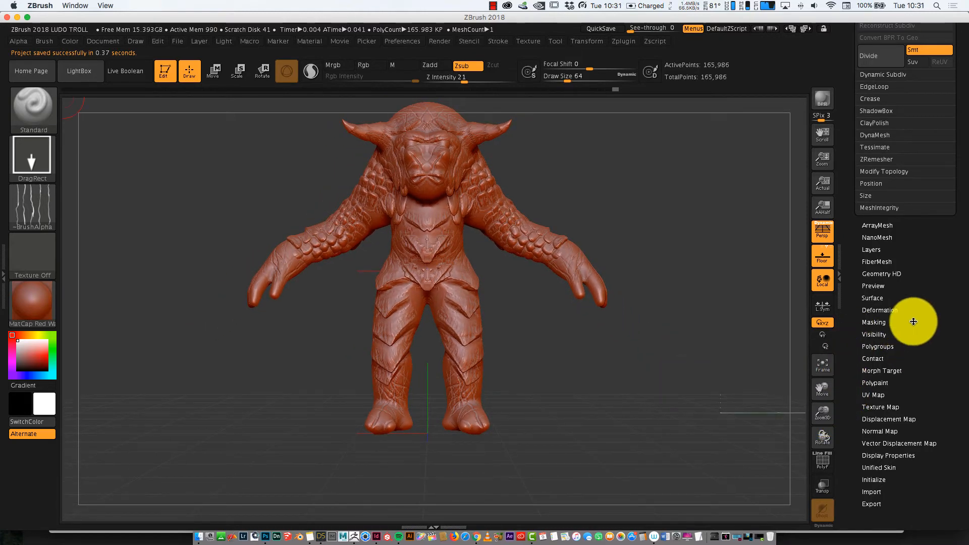
drag(956, 66, 962, 225)
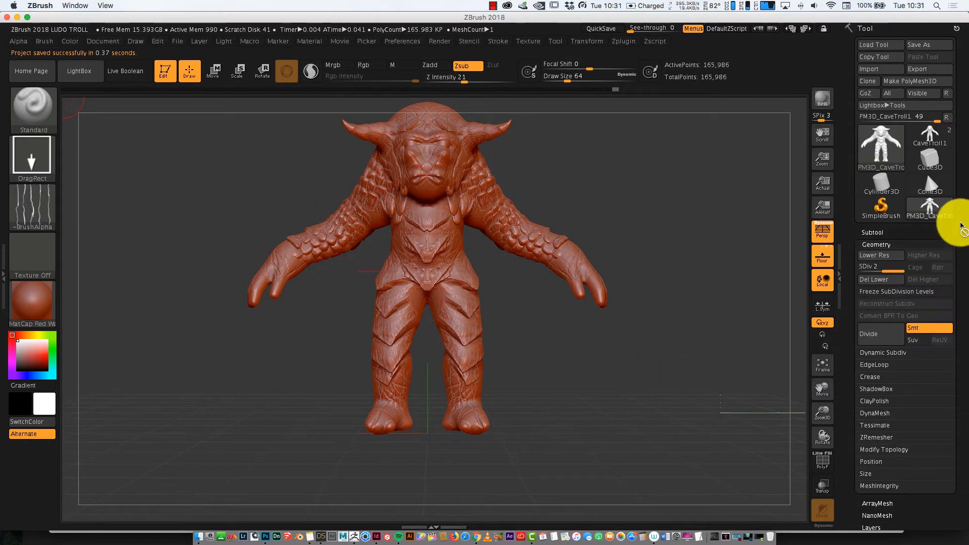
click(930, 47)
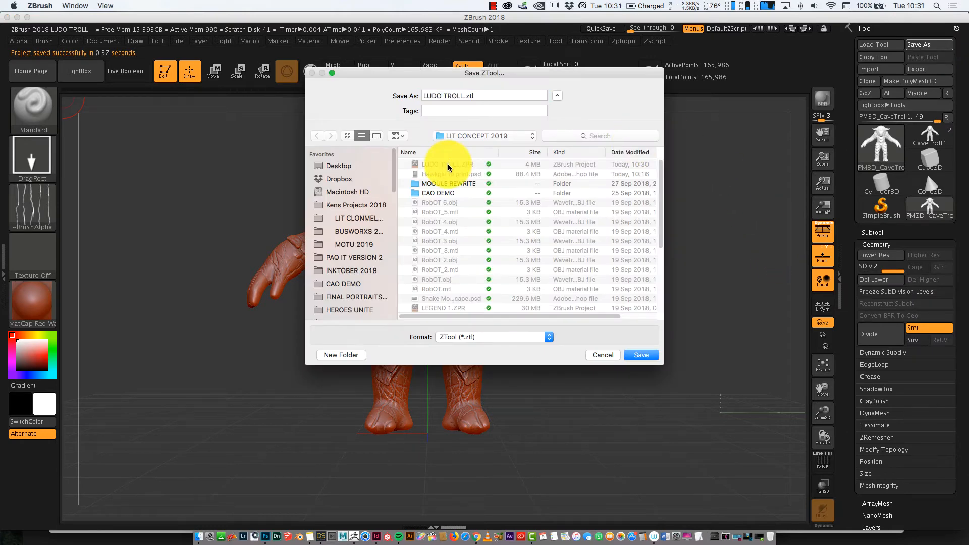
click(640, 355)
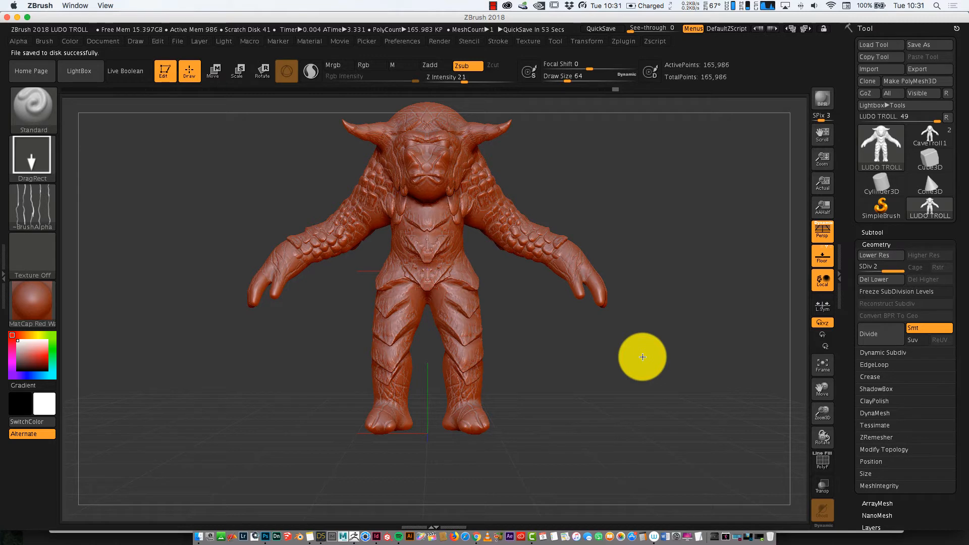
Create a new document without saving the changes to the current one.
click(111, 43)
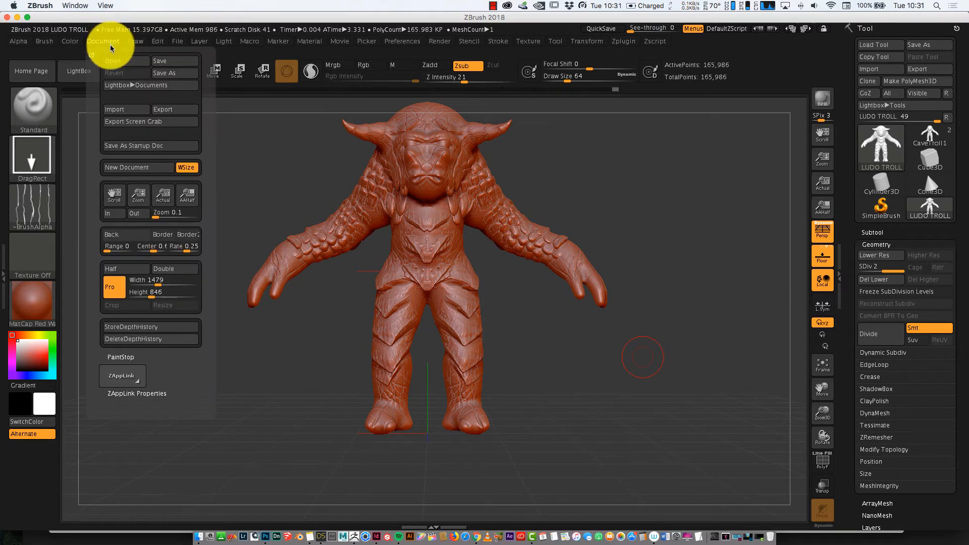
click(134, 169)
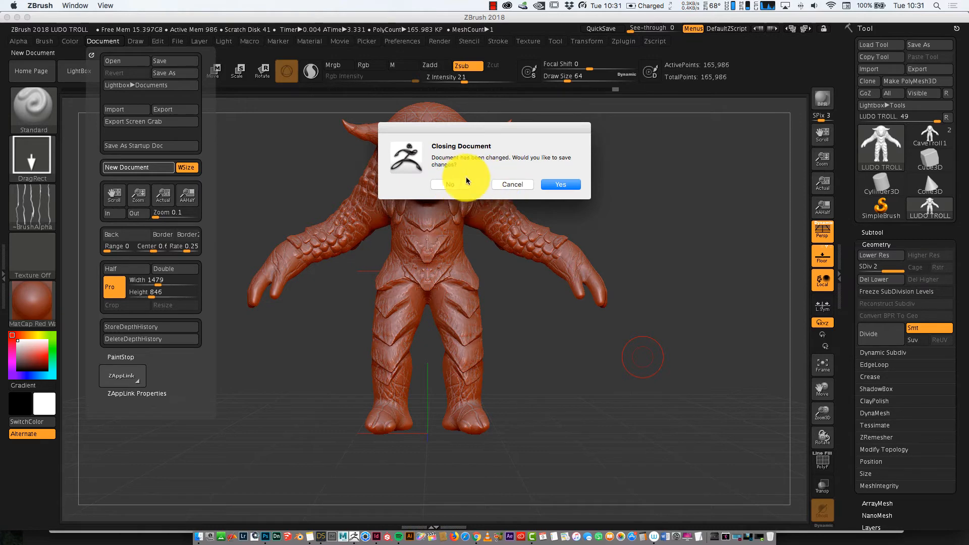
click(453, 185)
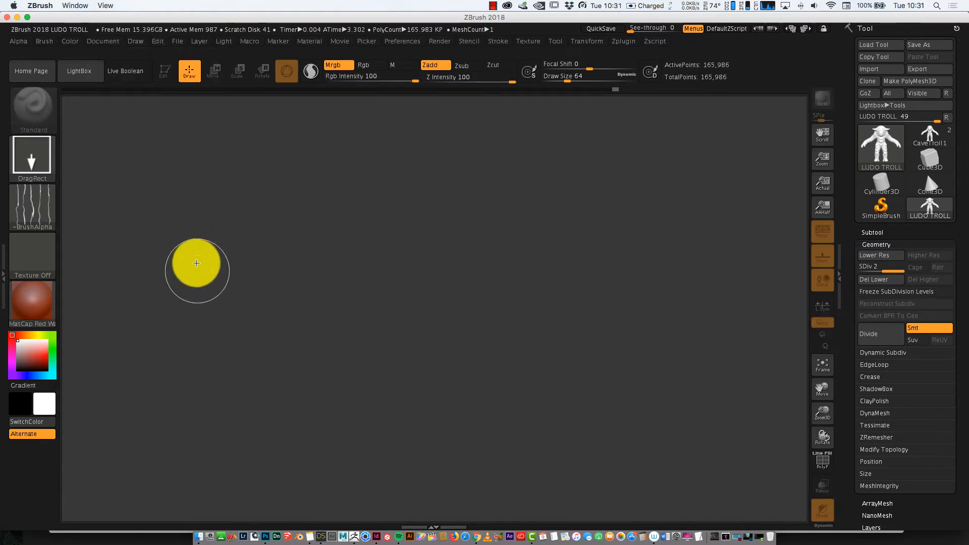
Set the document background colour to white.
click(105, 42)
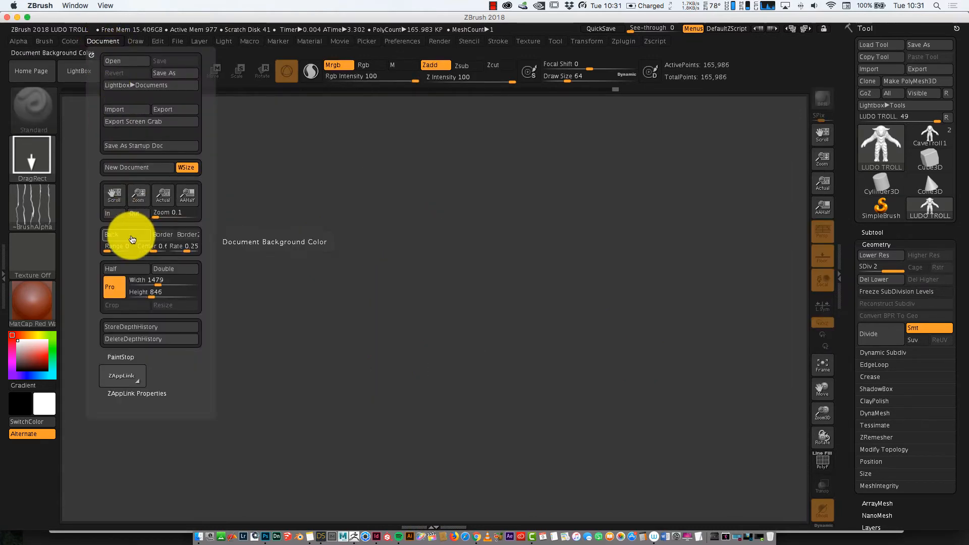
click(134, 238)
click(135, 238)
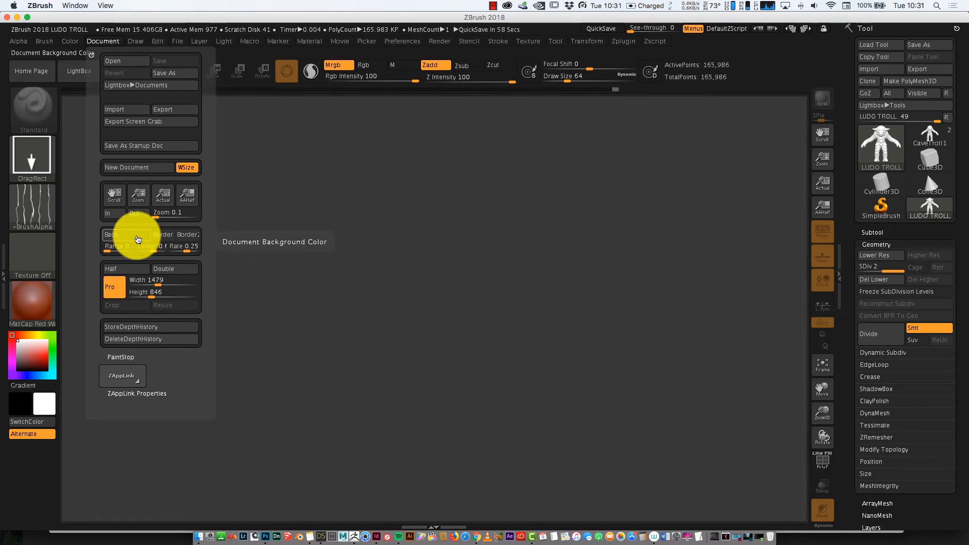
click(138, 239)
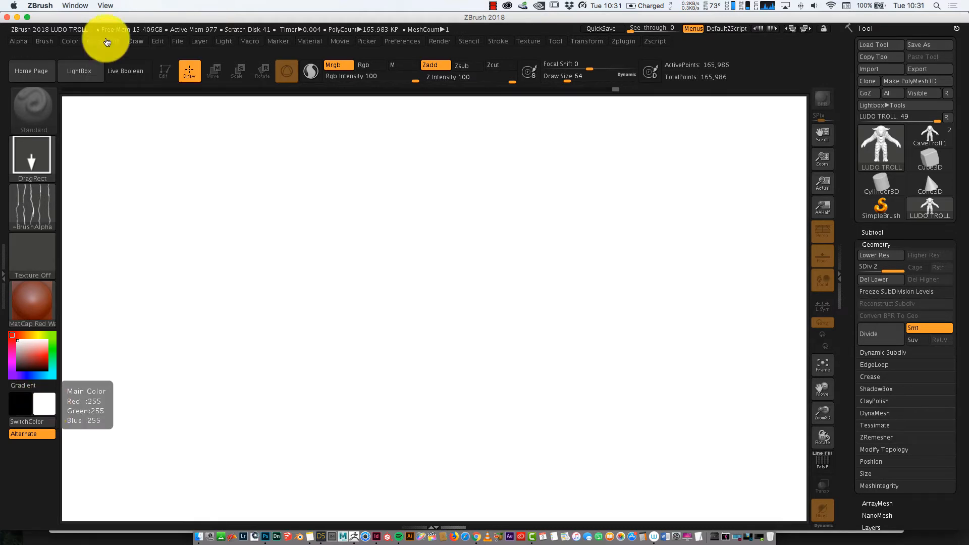
Resize the document to 5799 wide by 3317 high and fit the whole canvas in view.
click(104, 41)
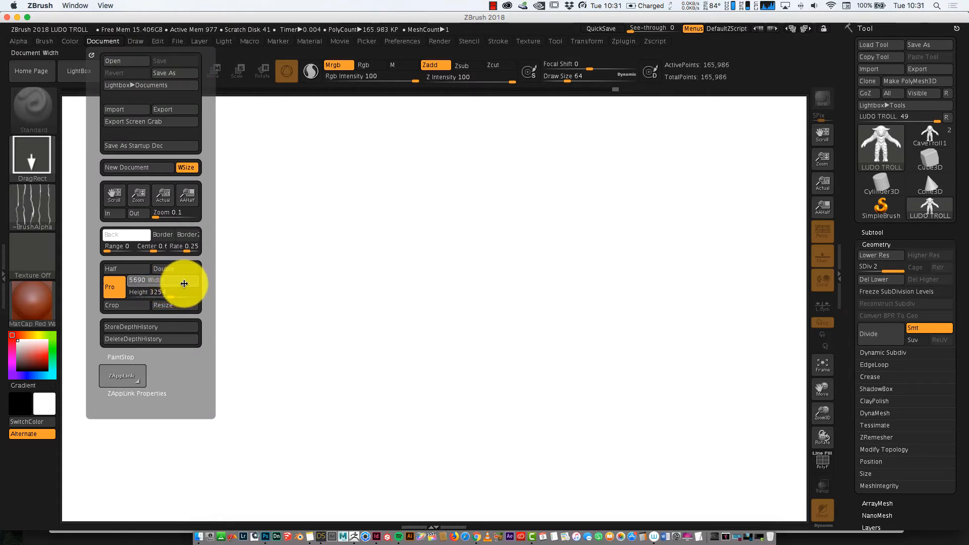
drag(184, 284, 186, 286)
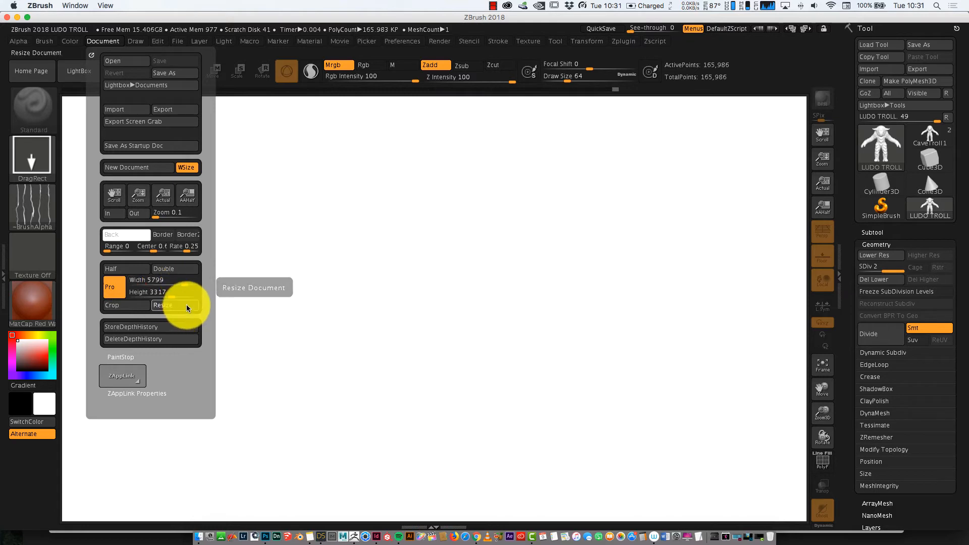
click(187, 305)
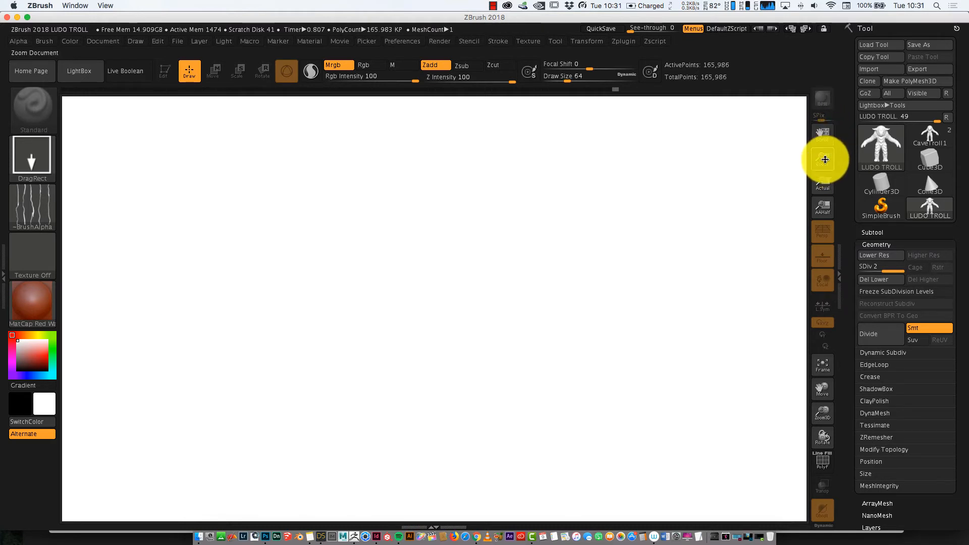
drag(824, 160, 825, 162)
click(874, 293)
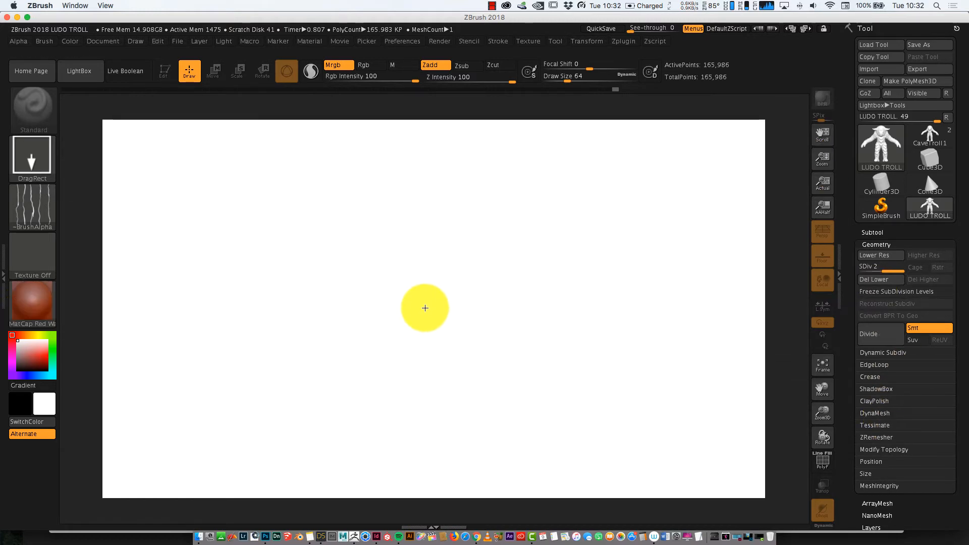
Draw the LUDO TROLL model upright on the white canvas, enter Edit mode and hide the floor grid.
drag(412, 315, 418, 514)
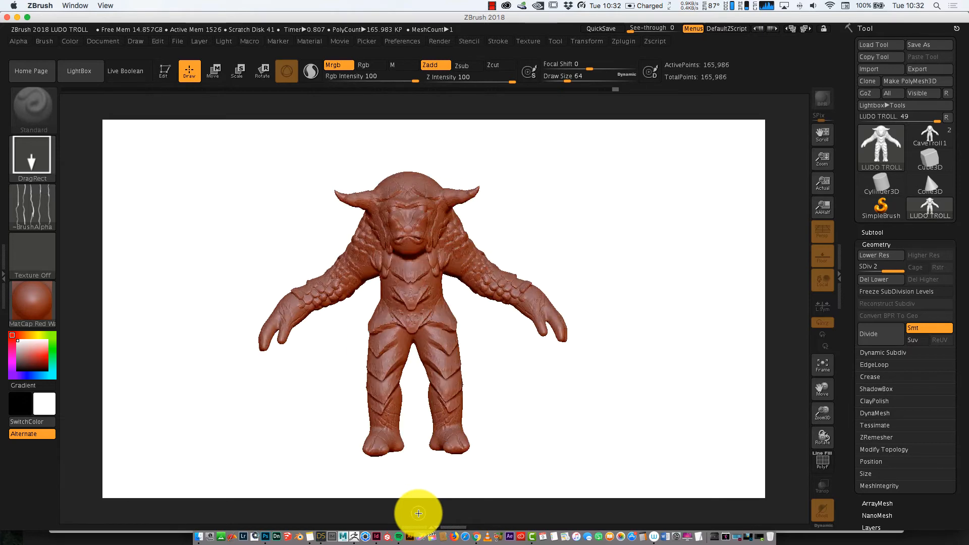
key(t)
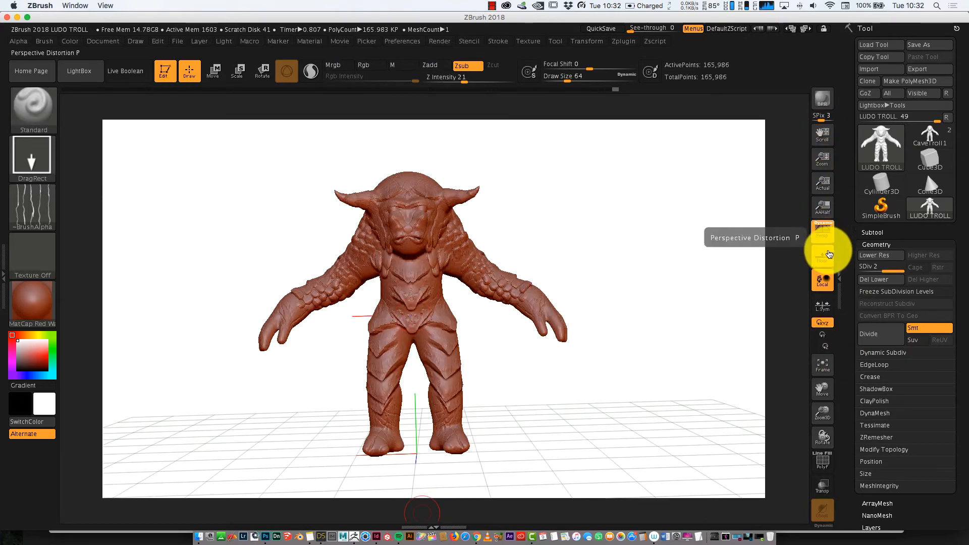
click(827, 254)
Turn the troll to face the front, enlarge it and place it in the left half of the canvas.
mouse_move(818, 443)
mouse_down()
mouse_move(802, 441)
mouse_move(844, 444)
mouse_move(824, 444)
mouse_up()
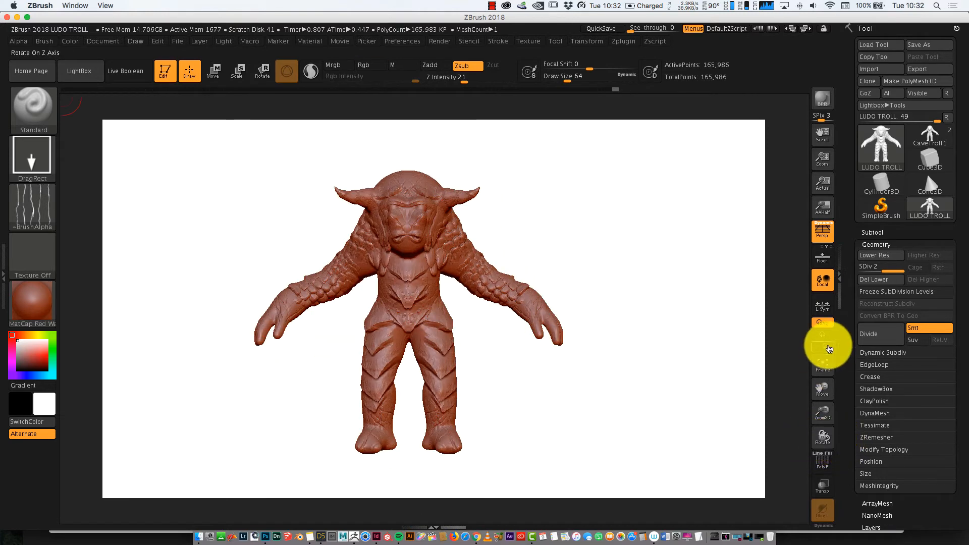
mouse_move(824, 420)
mouse_down()
mouse_move(826, 402)
mouse_move(825, 410)
mouse_up()
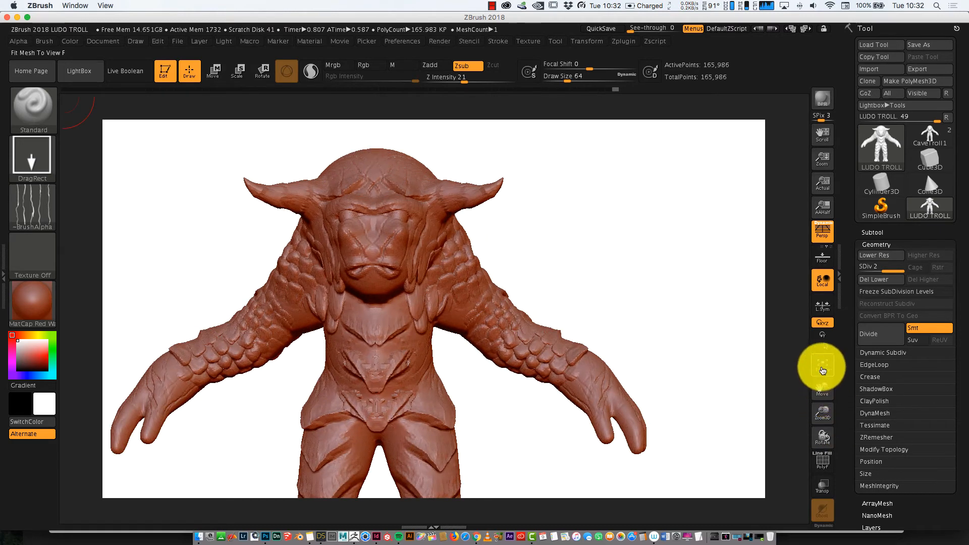
click(822, 375)
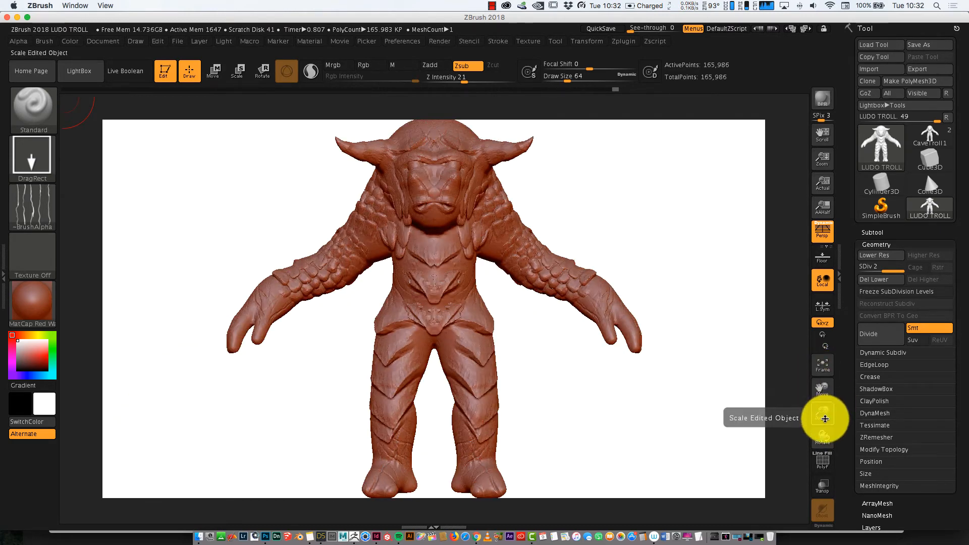
drag(825, 415, 822, 378)
click(822, 368)
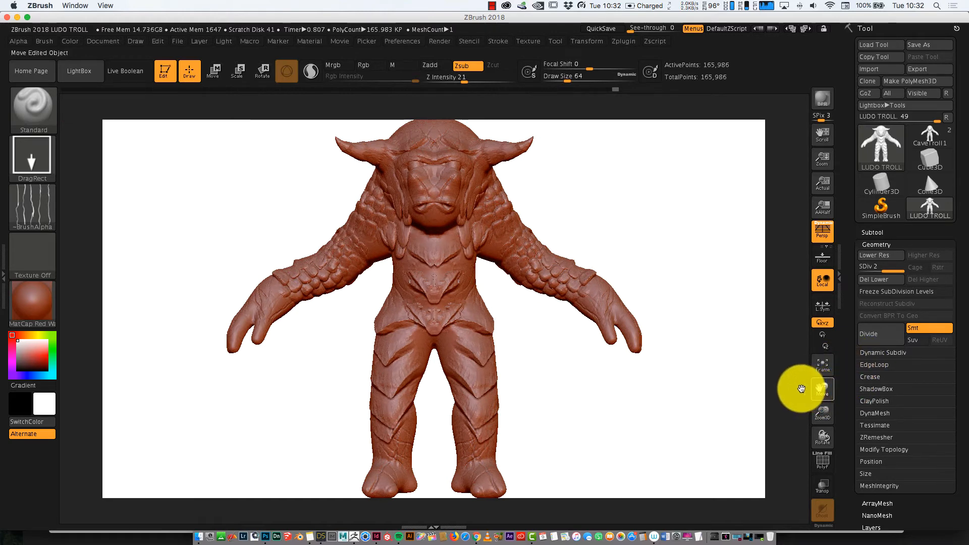
mouse_move(801, 389)
mouse_down()
mouse_move(765, 395)
mouse_move(802, 375)
mouse_up()
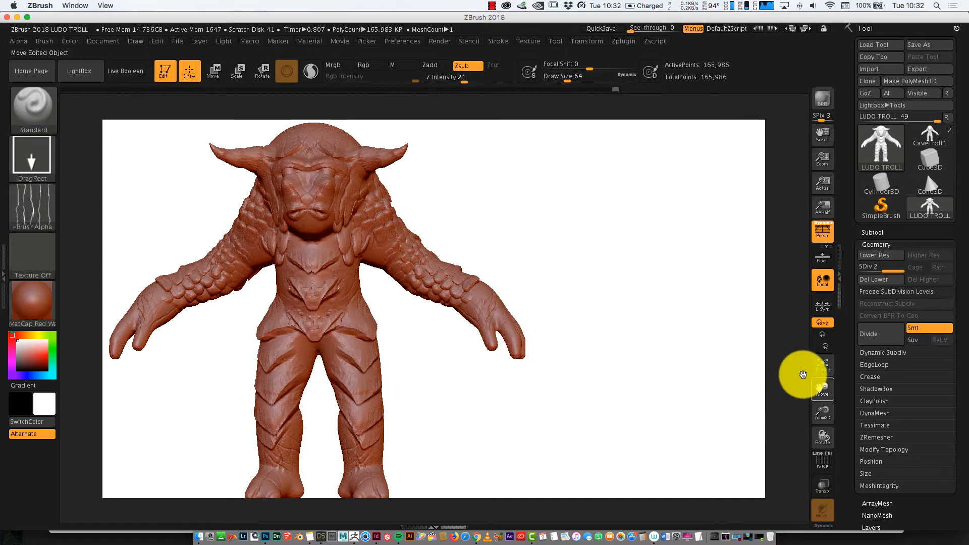
Switch off perspective distortion and scale the troll so the whole figure fits on the canvas with a margin.
click(821, 232)
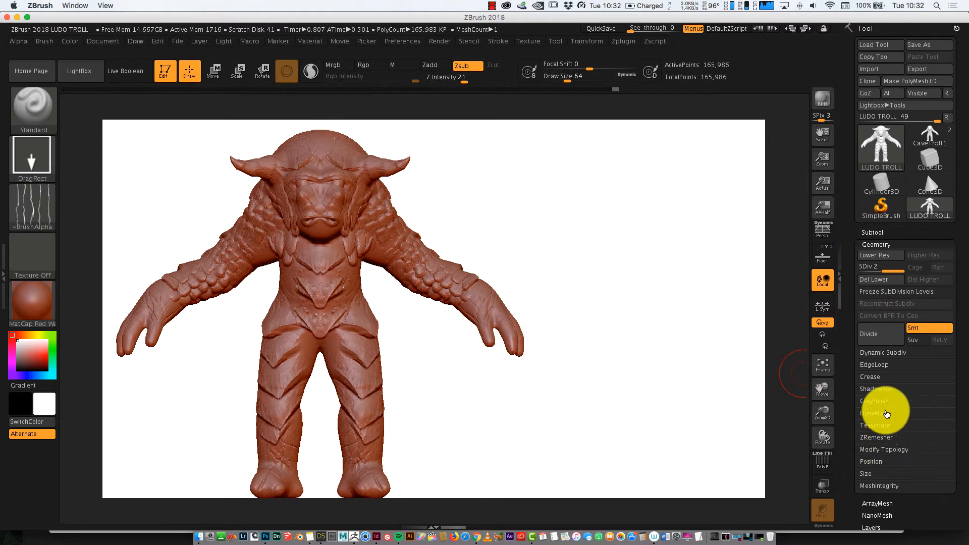
drag(824, 415, 828, 419)
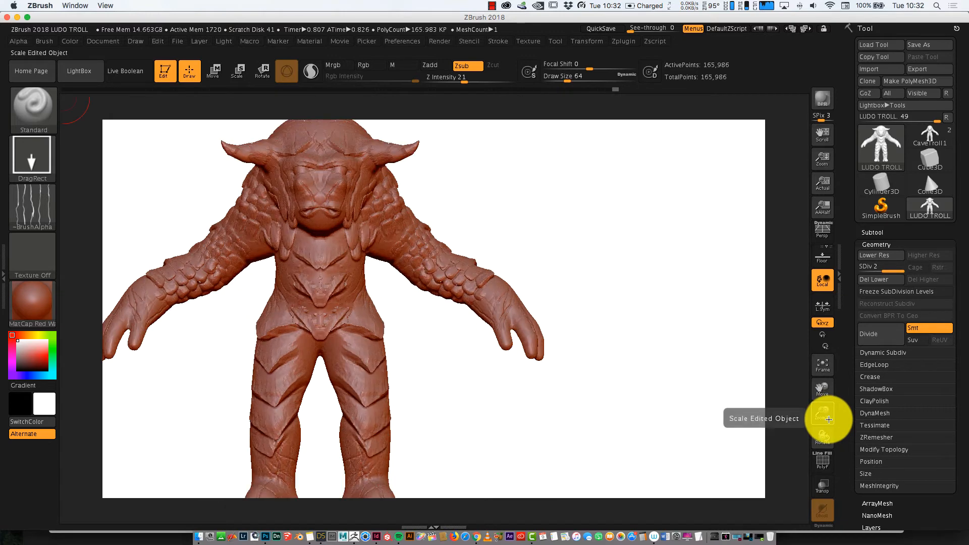
drag(824, 408, 826, 412)
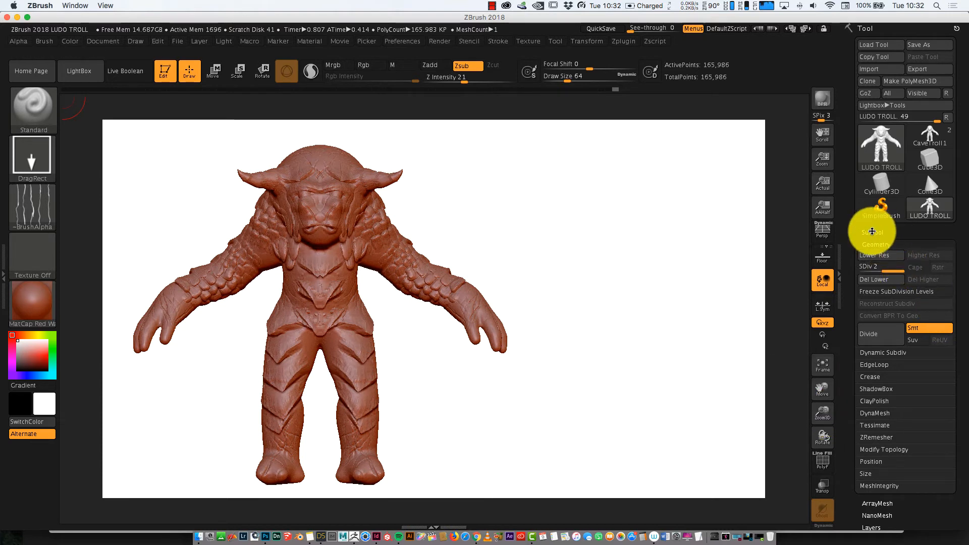
Duplicate the troll subtool and place the copy, rotated to a side profile, in the right half of the canvas.
click(872, 232)
click(885, 520)
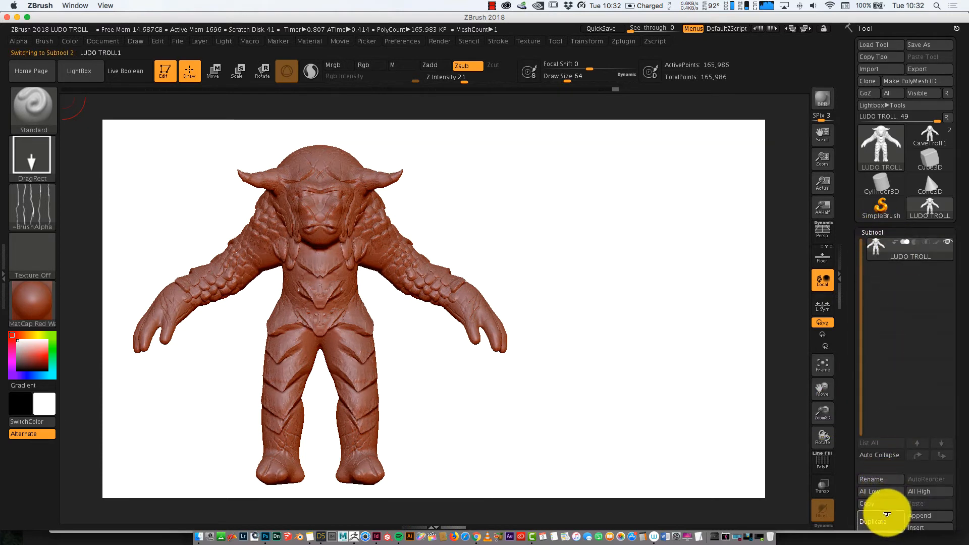
click(212, 71)
click(262, 71)
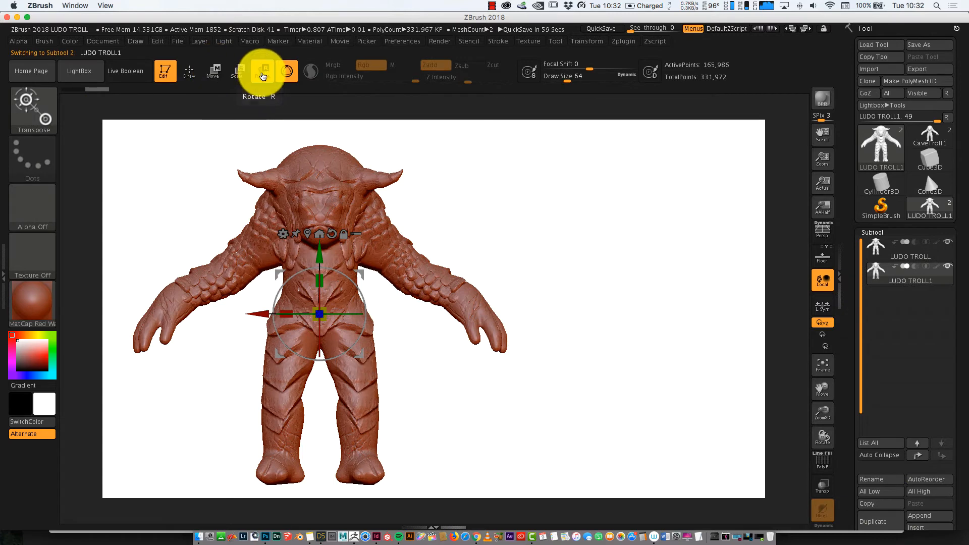
mouse_move(360, 313)
mouse_down()
mouse_move(395, 318)
mouse_move(341, 314)
mouse_up()
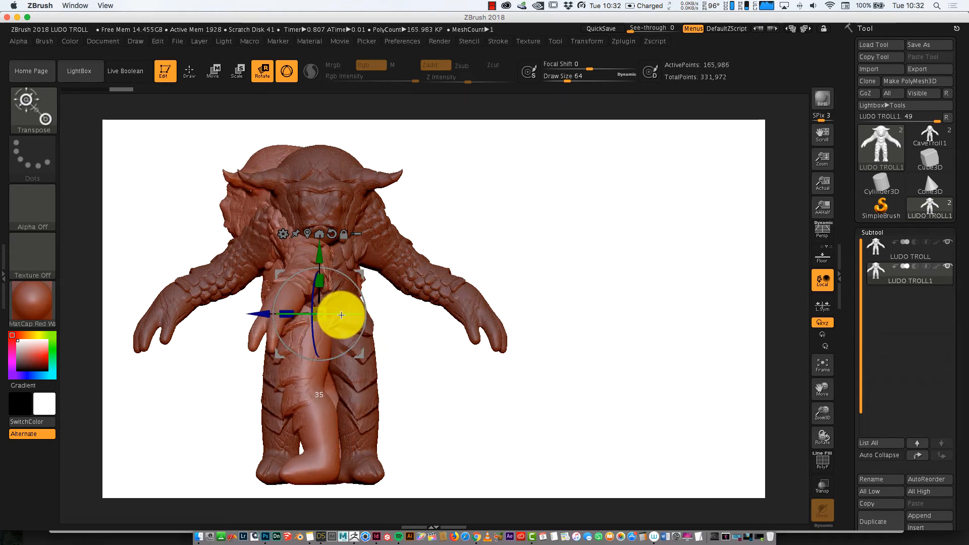
drag(361, 273, 673, 279)
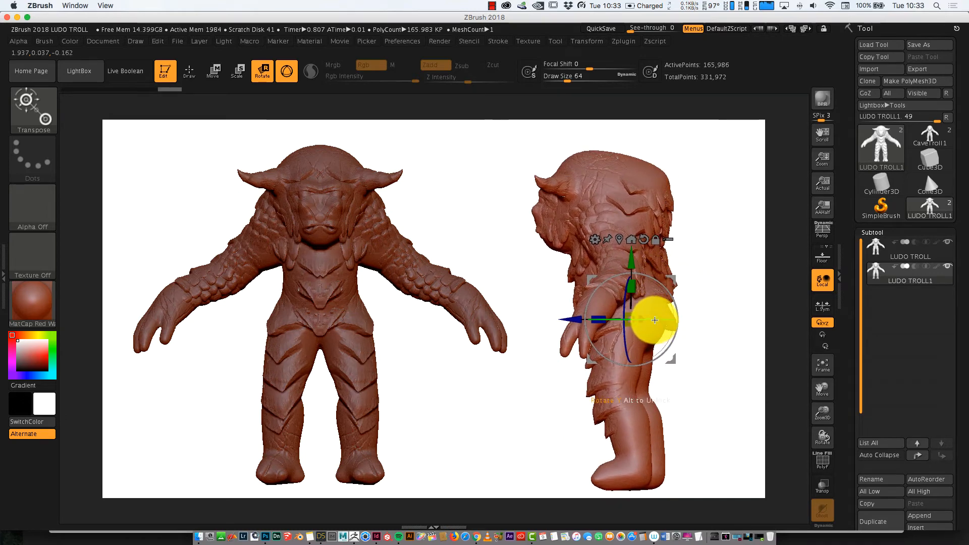
Rotate the side-profile copy of the troll to a three-quarter angle and leave transform mode.
drag(658, 320, 659, 319)
drag(659, 320, 685, 311)
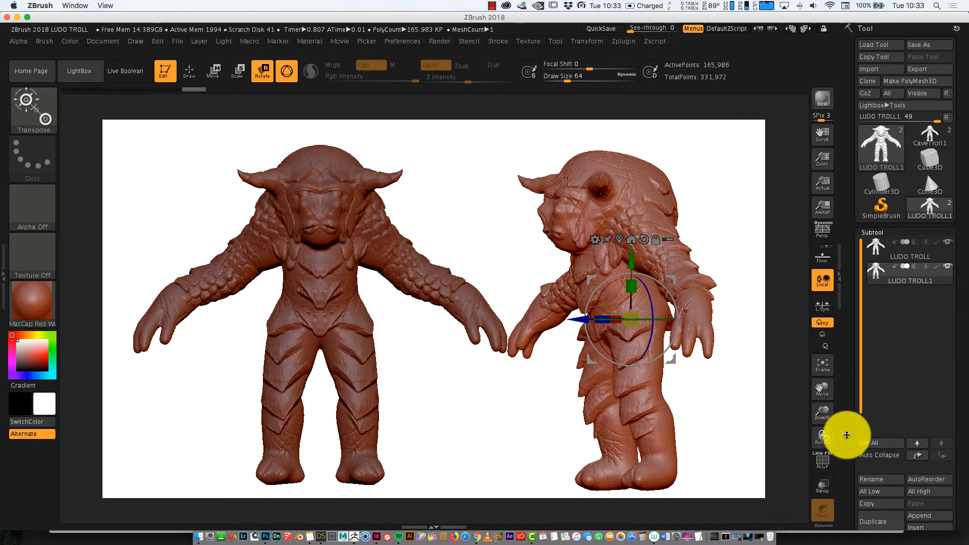
key(q)
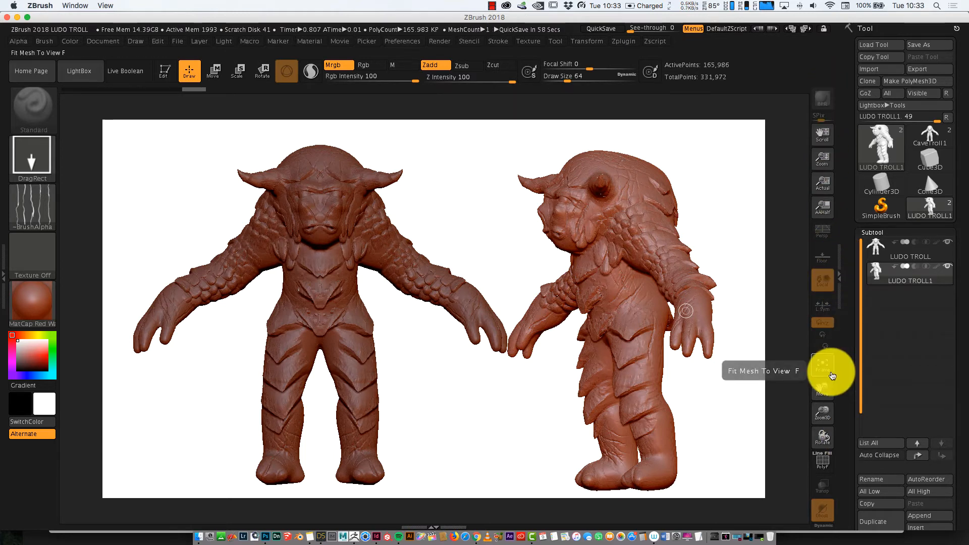
Export the document as a Photoshop image named LUDO TROLL in the LIT CONCEPT 2019 folder.
click(103, 41)
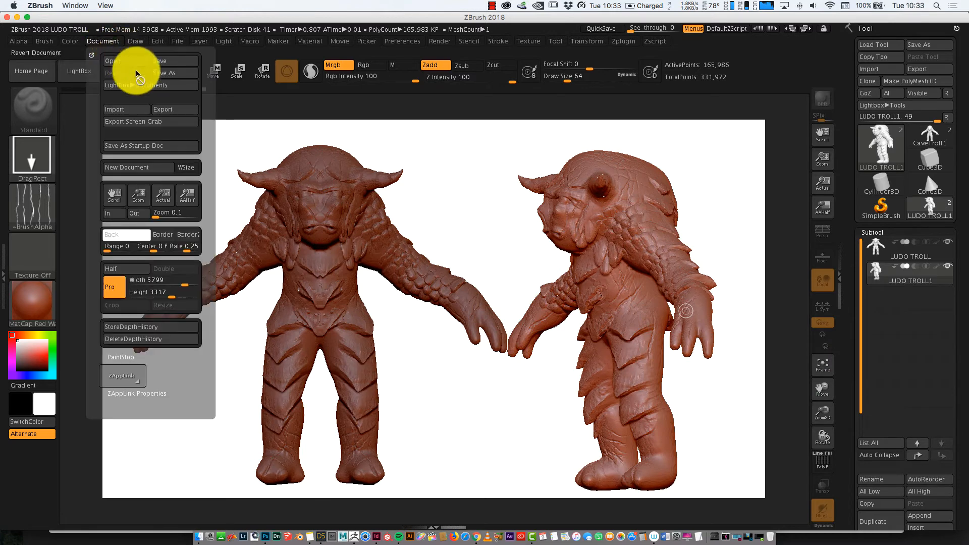
click(180, 114)
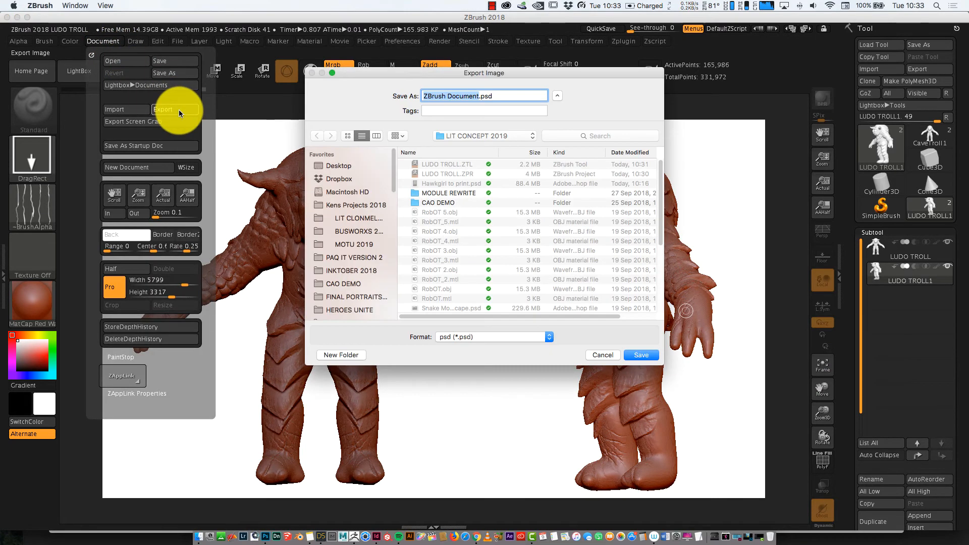
text(LU)
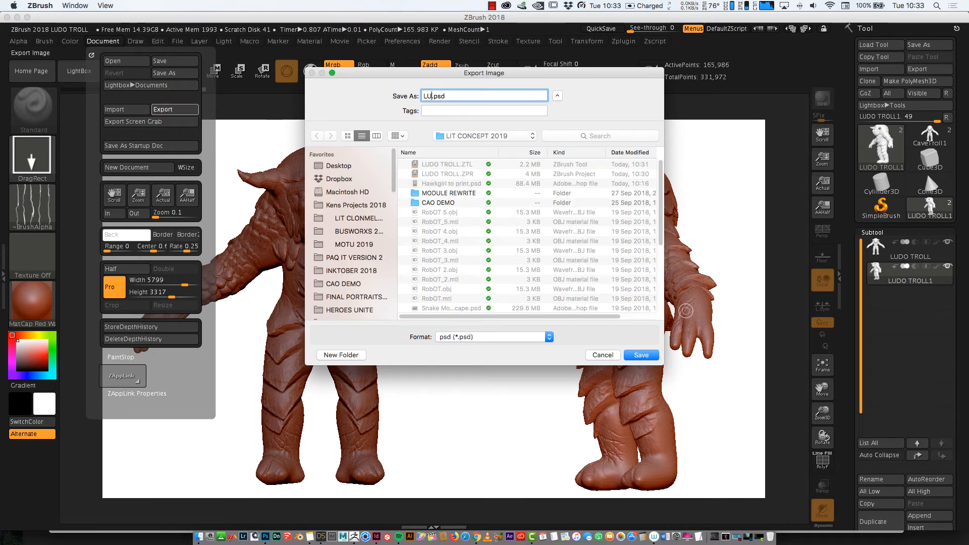
text(DO TROLL)
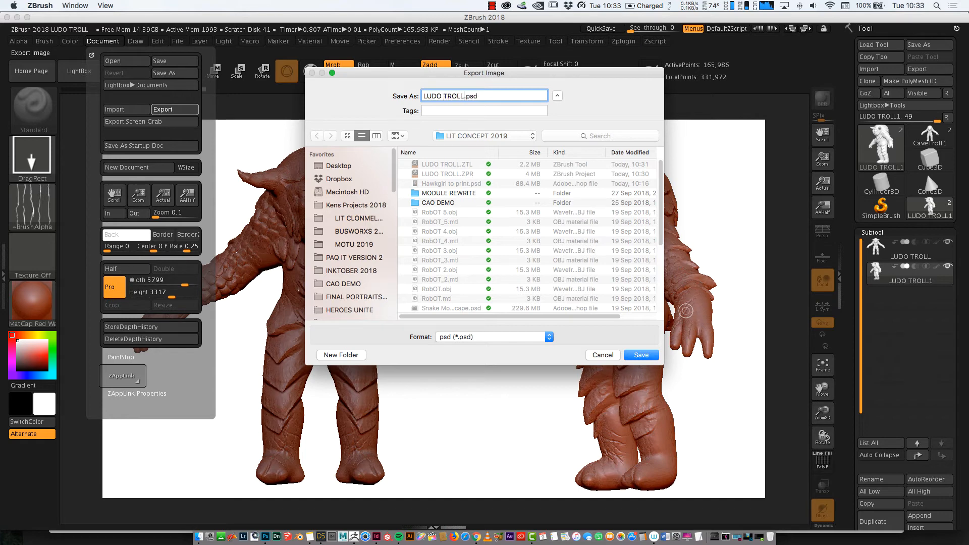
click(459, 342)
click(651, 355)
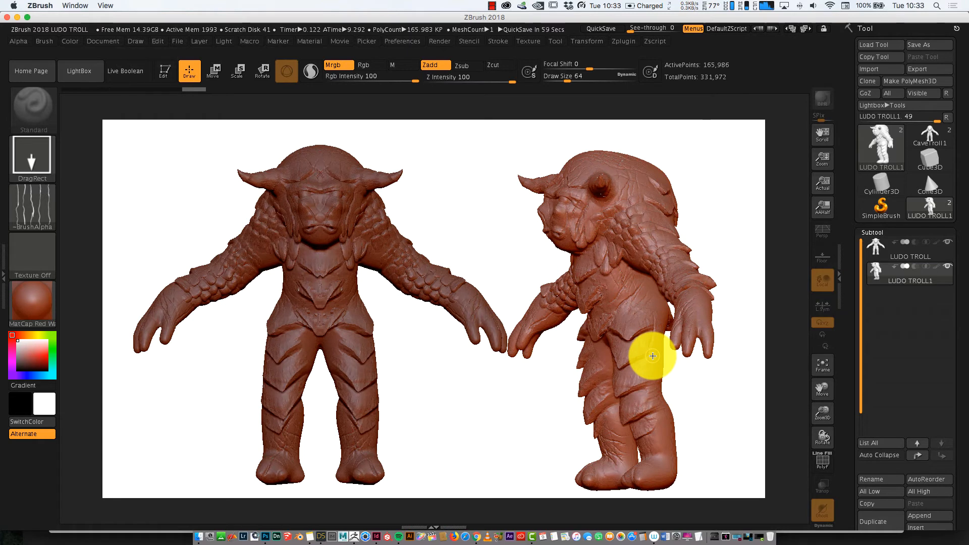
Move the three-quarter troll slightly away from the front view to open a gap between their hands, and leave Edit mode.
click(212, 71)
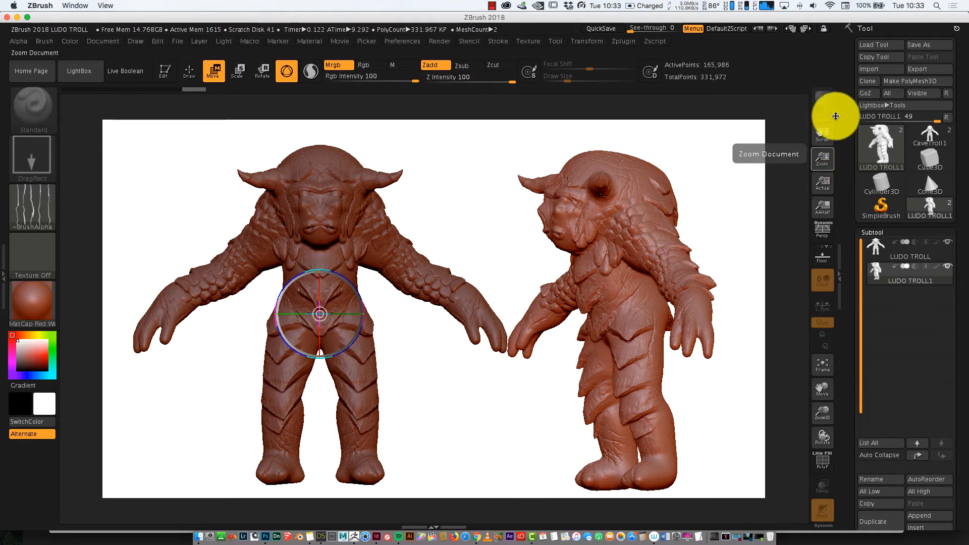
key(q)
click(213, 71)
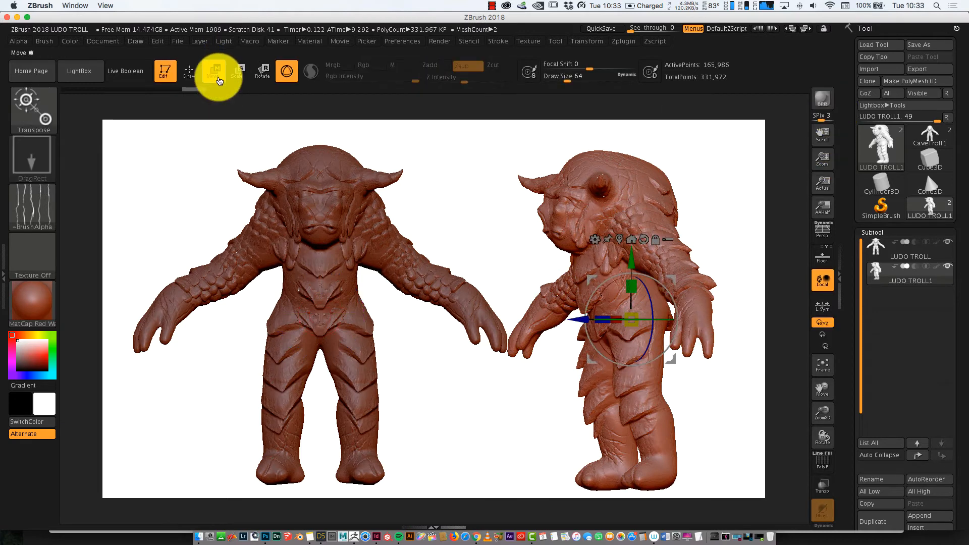
drag(683, 276, 690, 275)
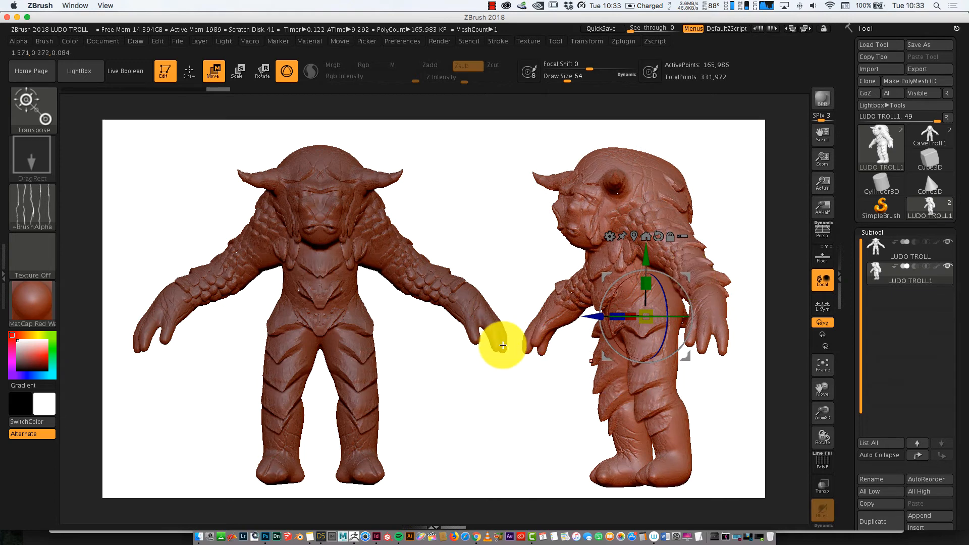
key(t)
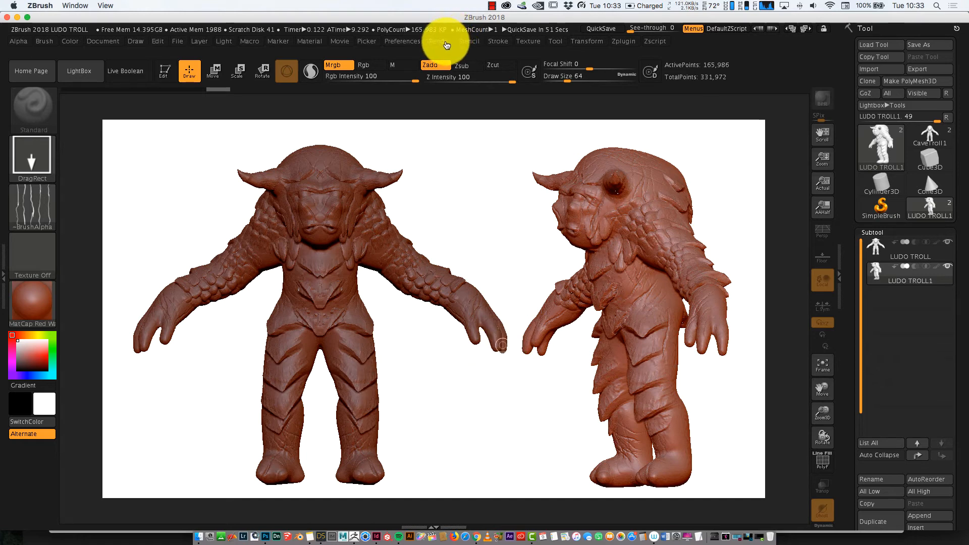
Render the document with the Best renderer and export it as LUDO TROLL HR.PSD.
click(443, 40)
click(458, 87)
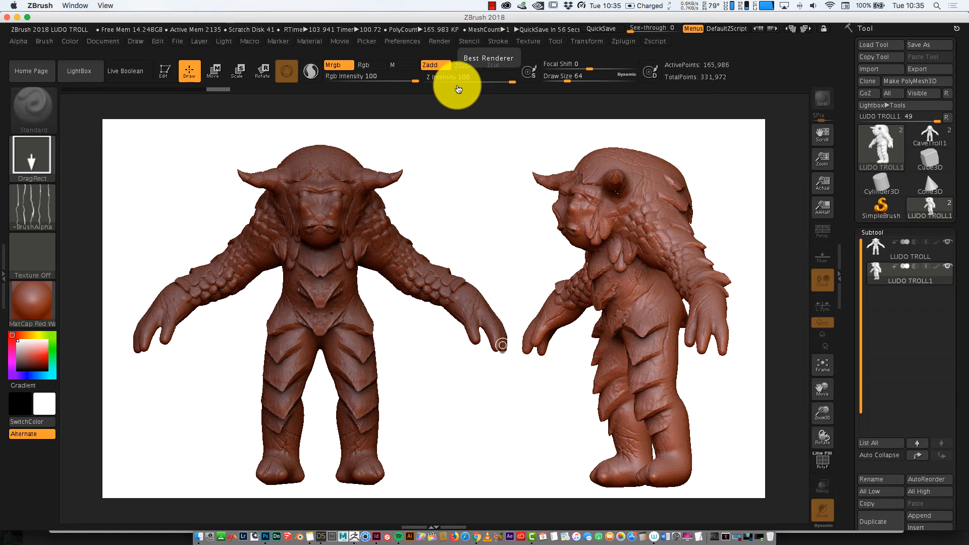
click(109, 41)
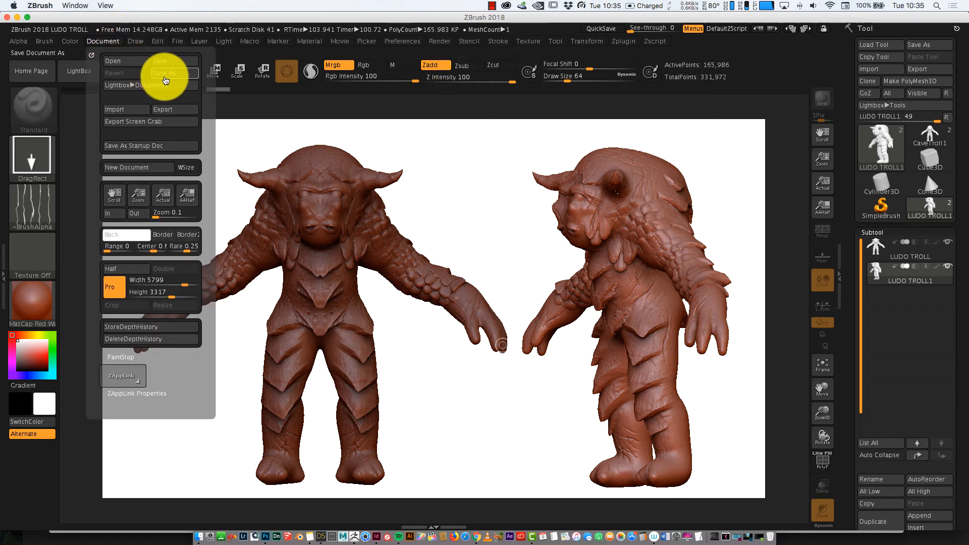
click(163, 110)
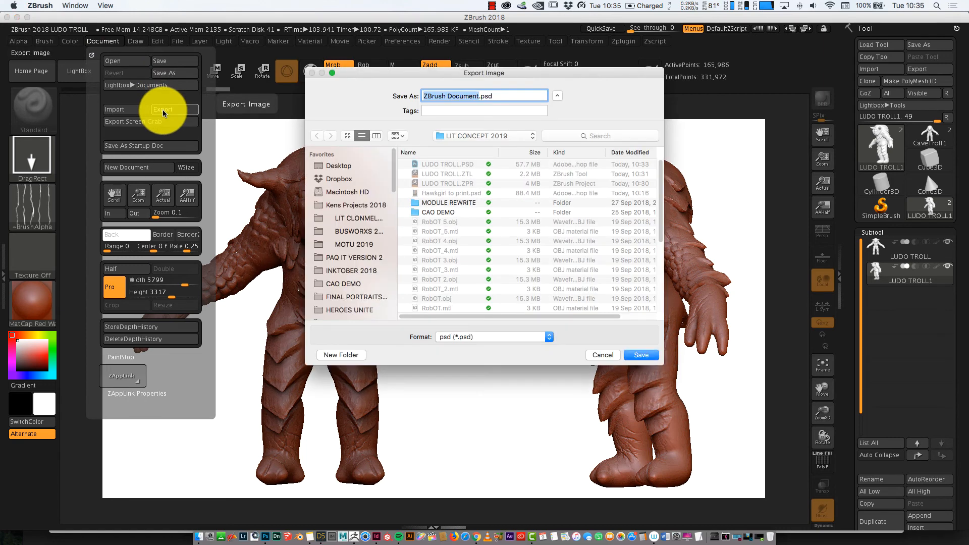
click(446, 164)
click(464, 96)
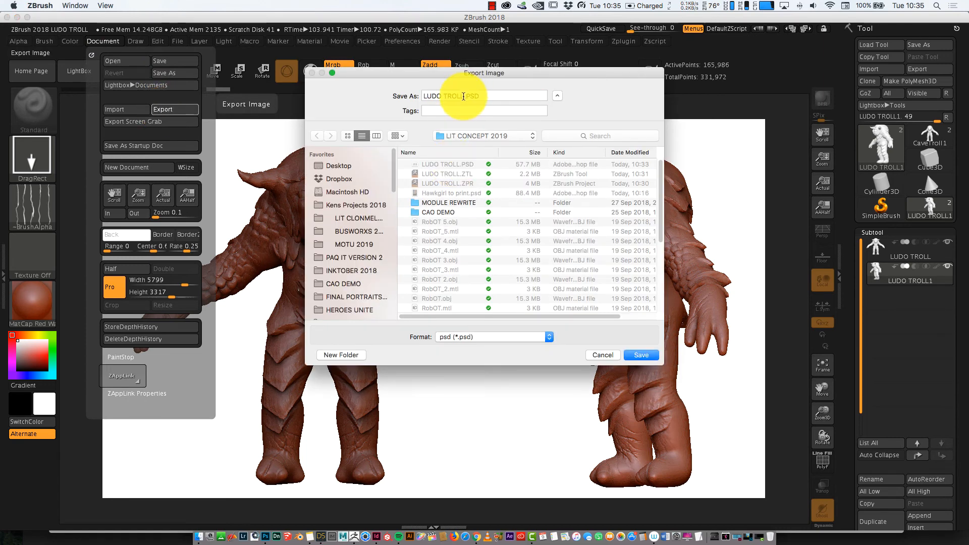
text(HR)
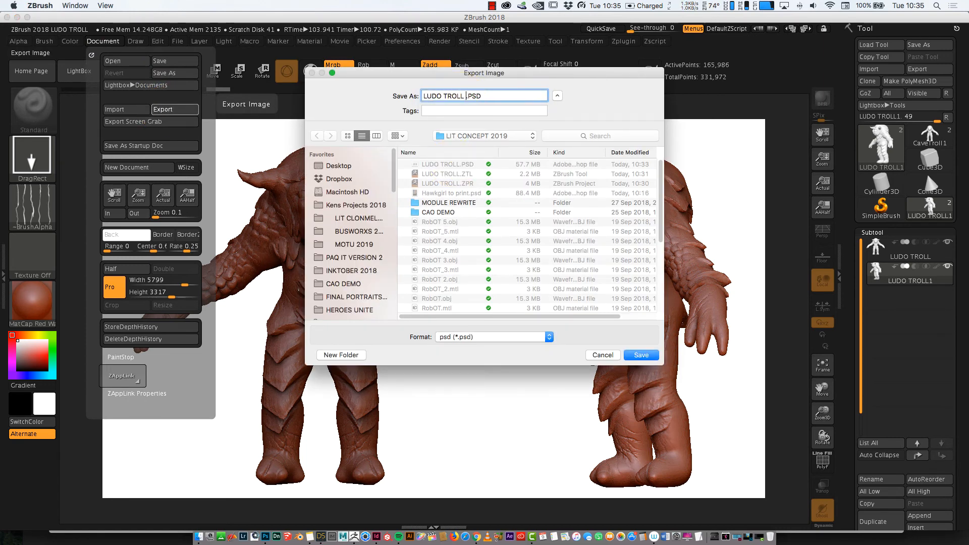
click(648, 354)
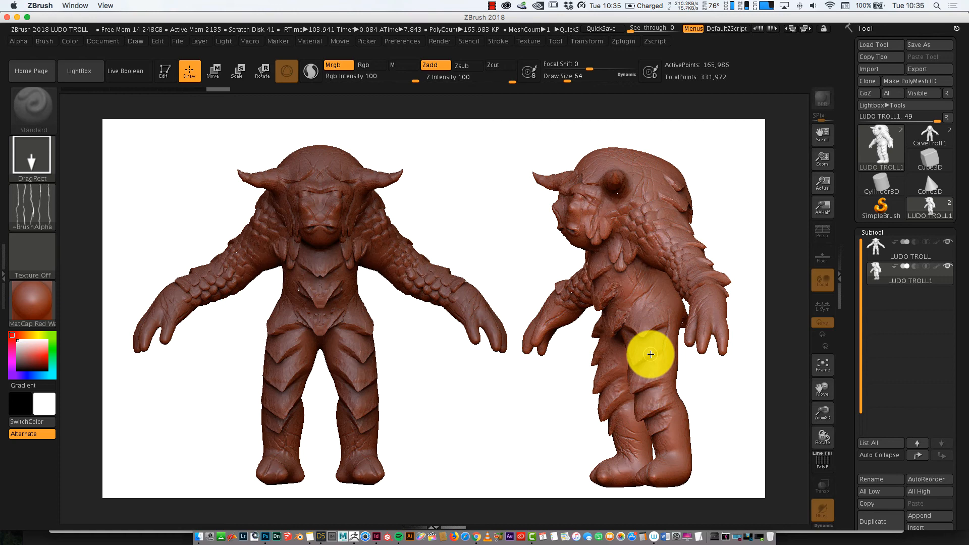
Quit ZBrush without saving the changes to the project.
click(30, 5)
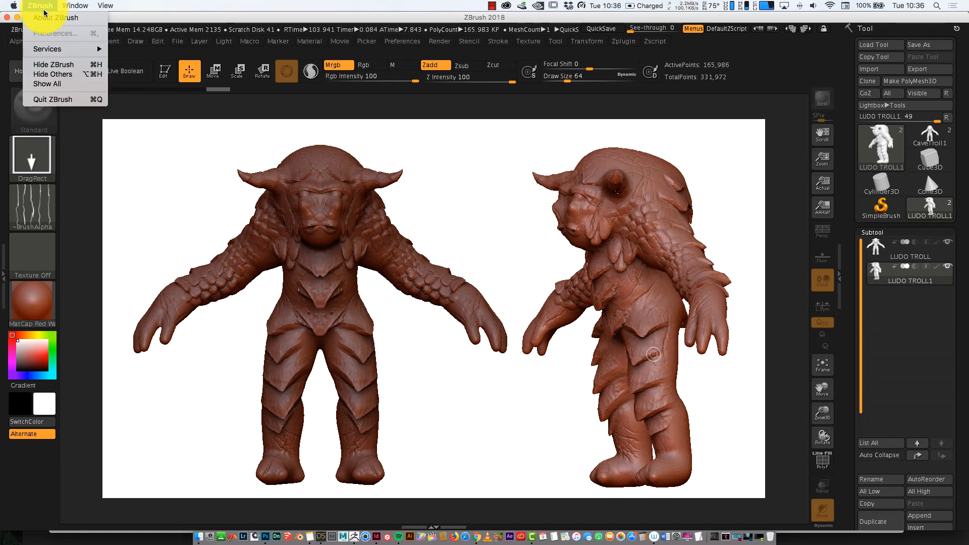
click(71, 96)
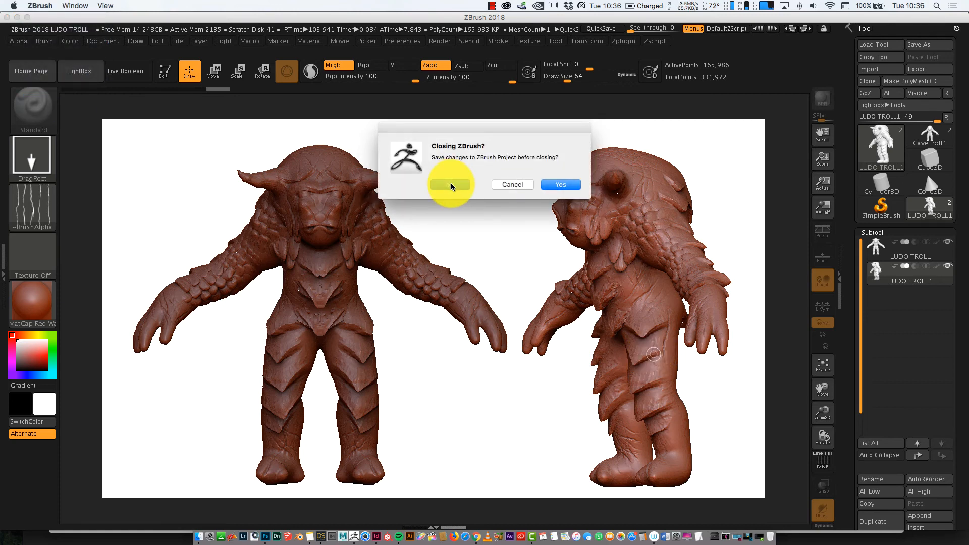
click(450, 184)
Switch to Photoshop, open LUDO TROLL HR.PSD and arrange its window clear of the Layers panel.
click(198, 537)
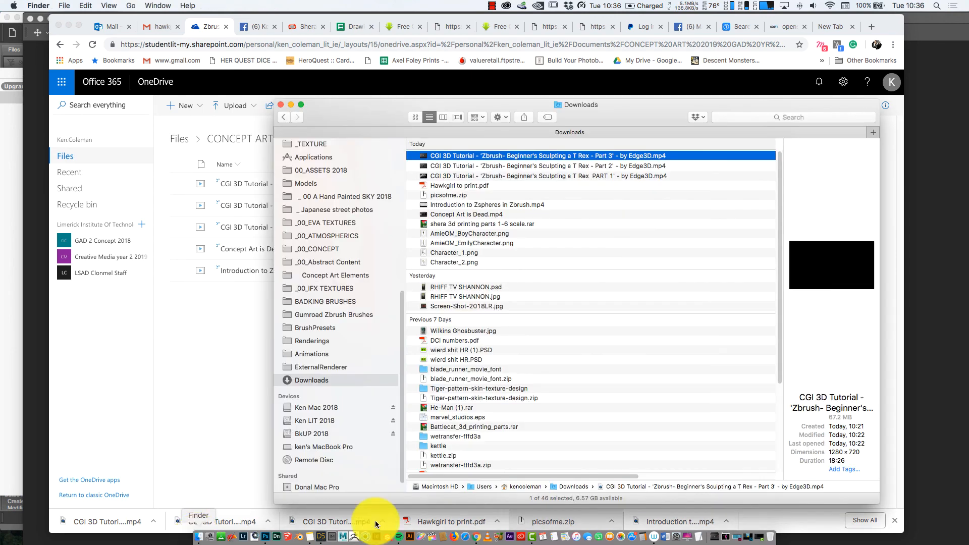
click(266, 537)
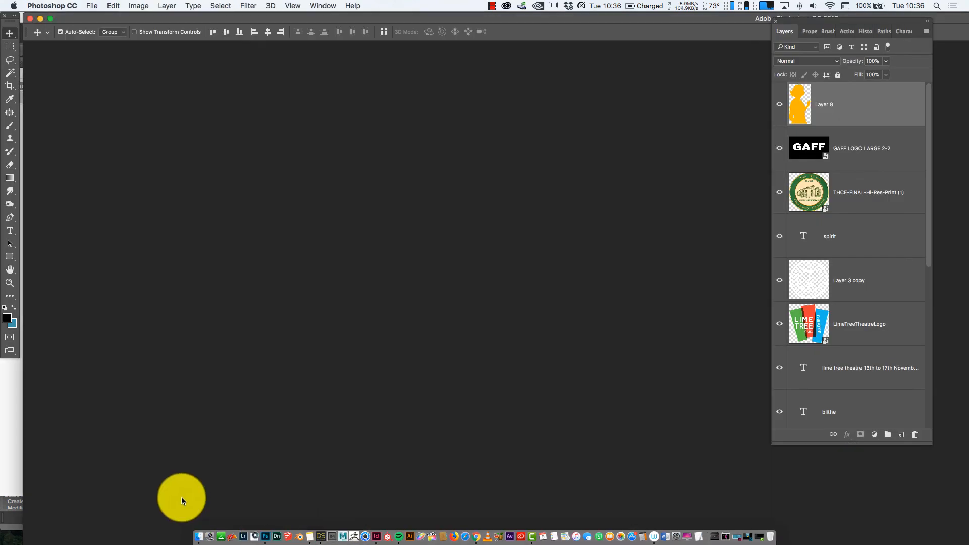
click(91, 5)
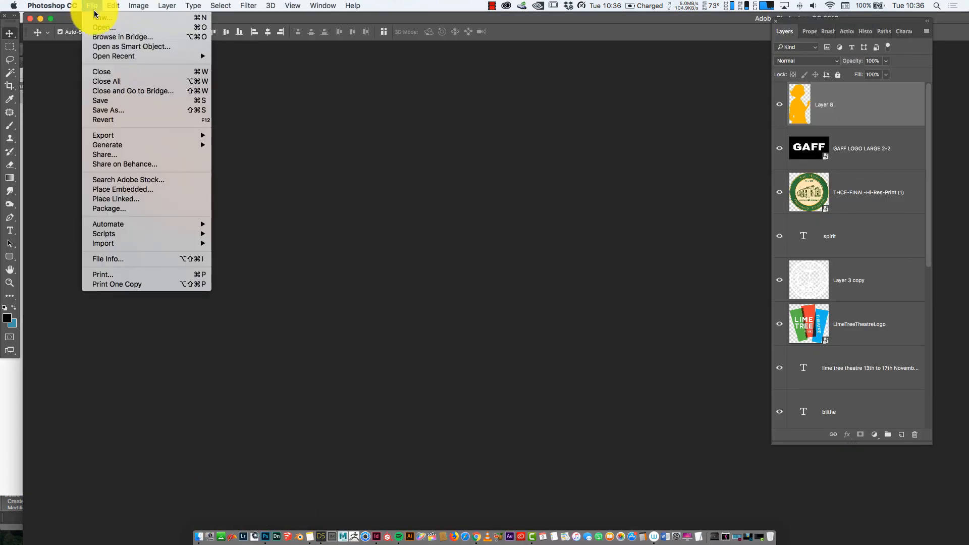
click(120, 26)
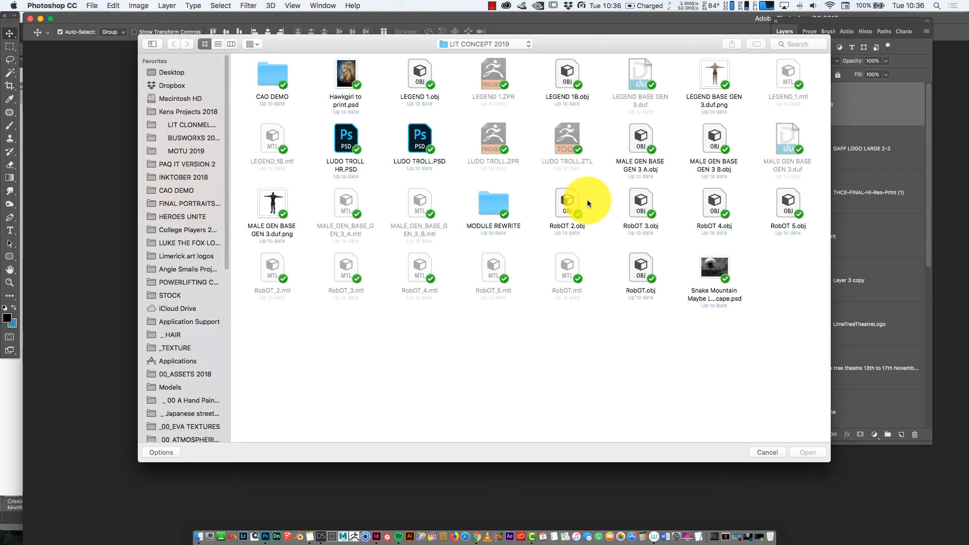
click(416, 137)
click(350, 143)
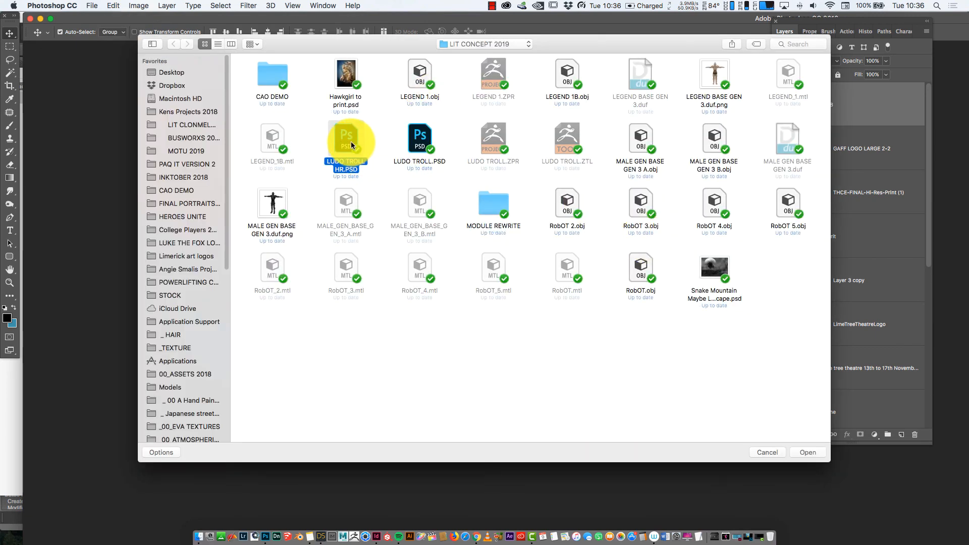
click(812, 452)
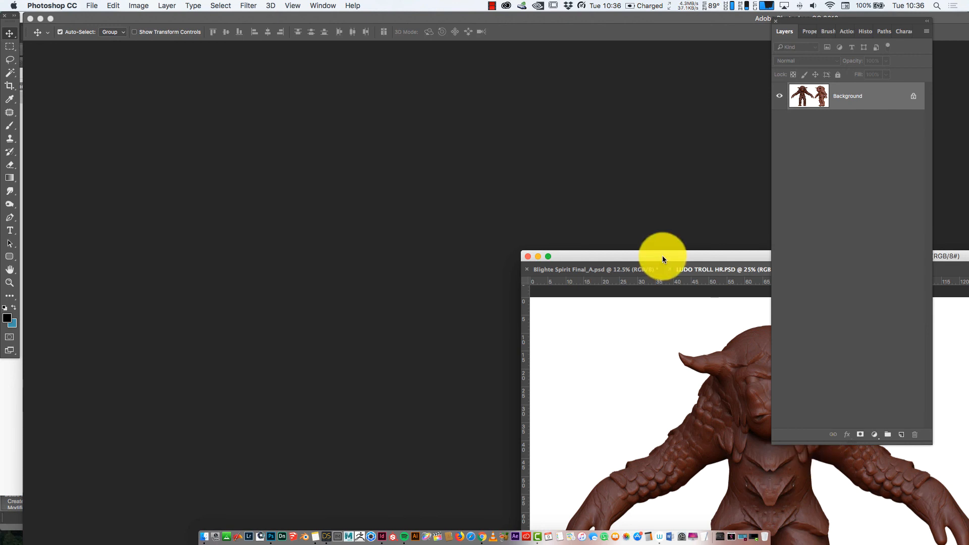
drag(662, 256, 202, 66)
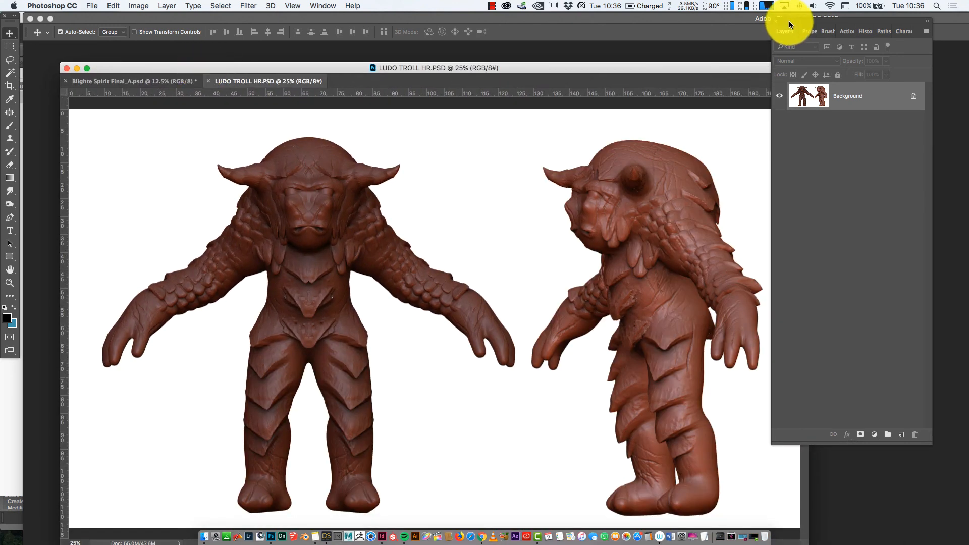
drag(789, 30, 840, 19)
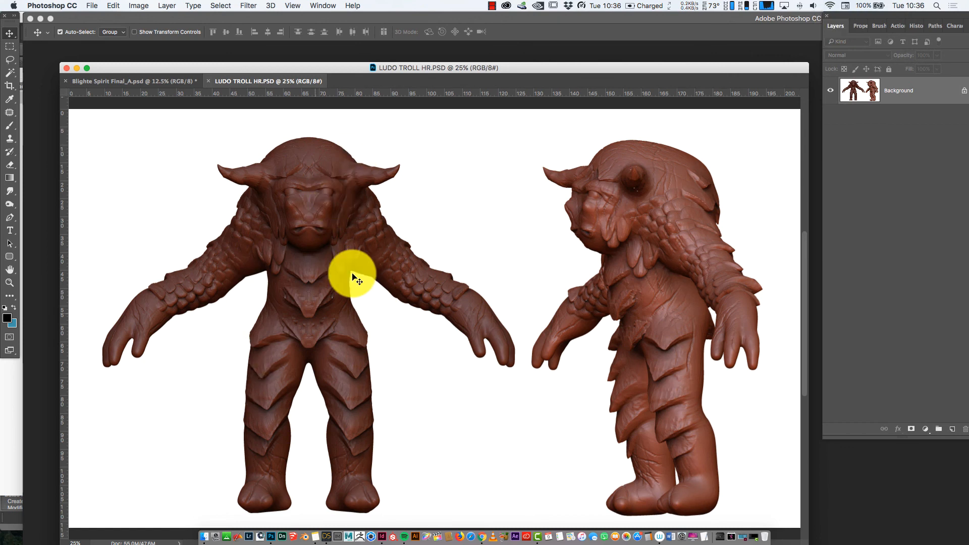
Place the texture photo IMG_0329_B.jpg from the _00_EVA TEXTURES folder onto the troll document.
click(204, 536)
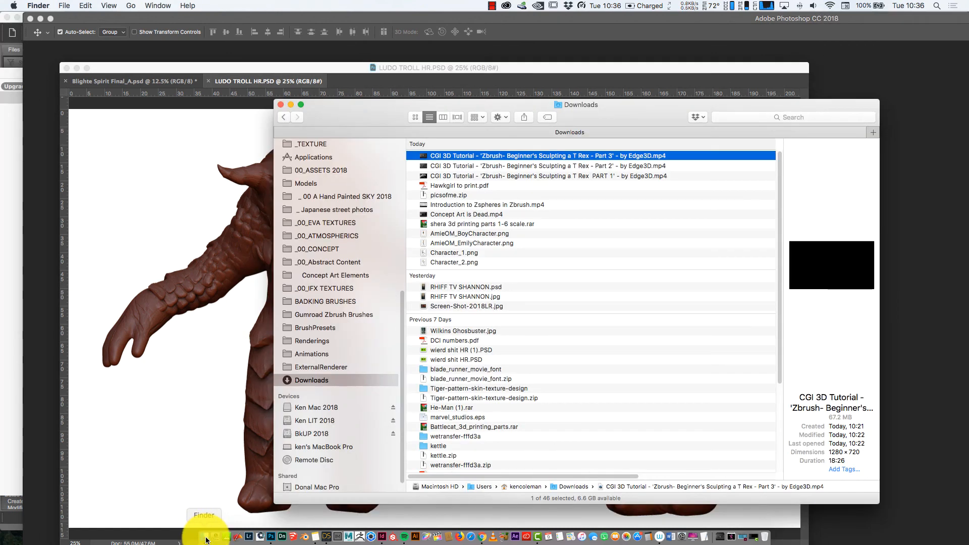
click(348, 222)
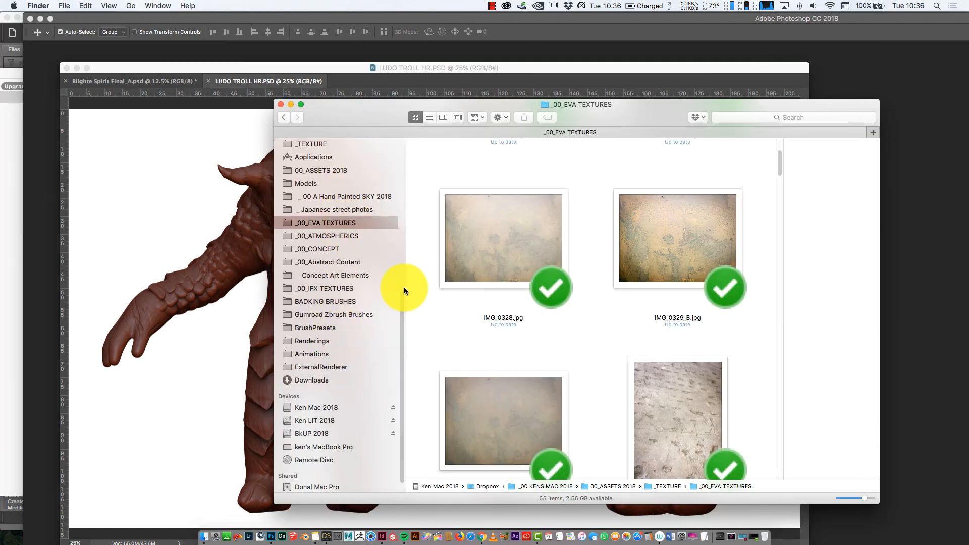
click(604, 221)
click(212, 290)
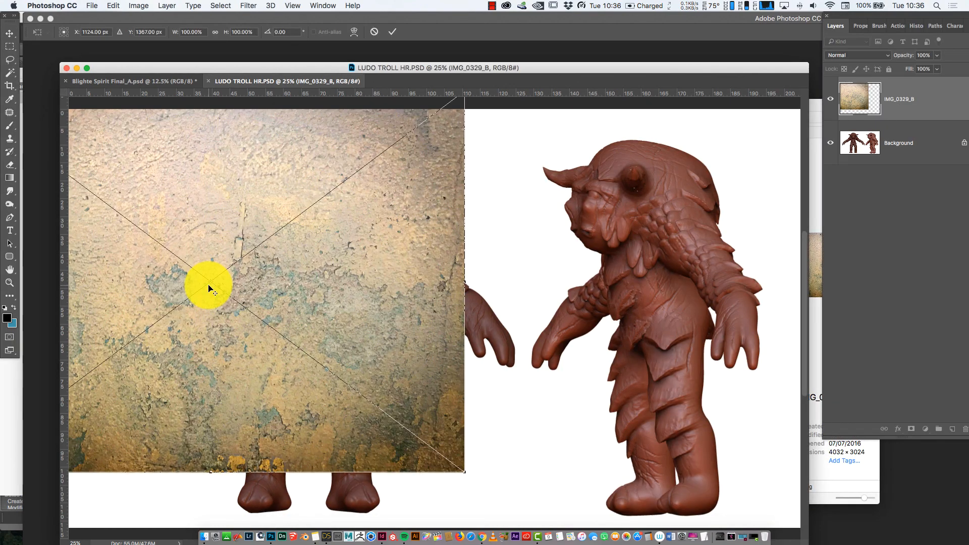
Blend the placed texture in Soft Light and reposition it over the whole front-view troll and part of the three-quarter view.
click(856, 55)
click(855, 171)
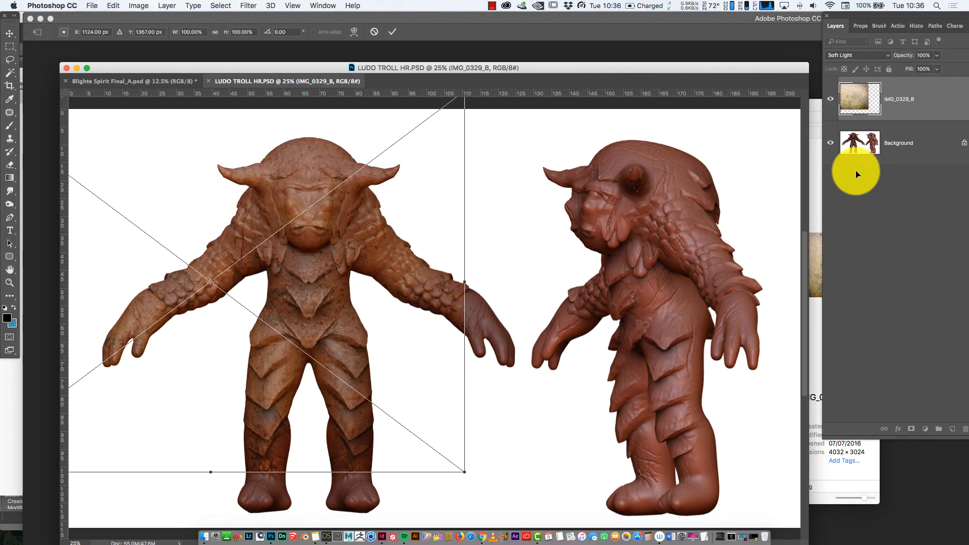
drag(385, 284, 504, 325)
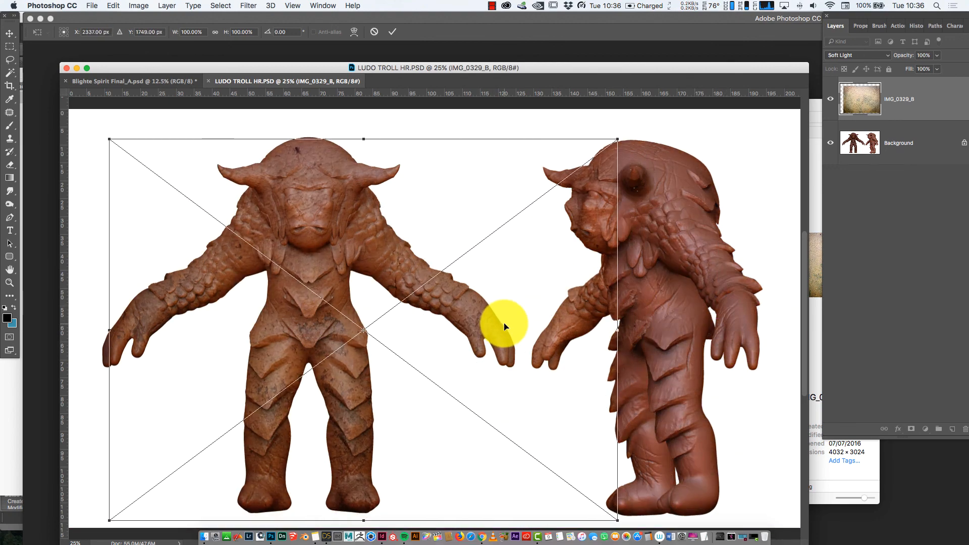
key(Return)
Add a new layer and brush dark strokes beside the front-view troll's face.
click(951, 429)
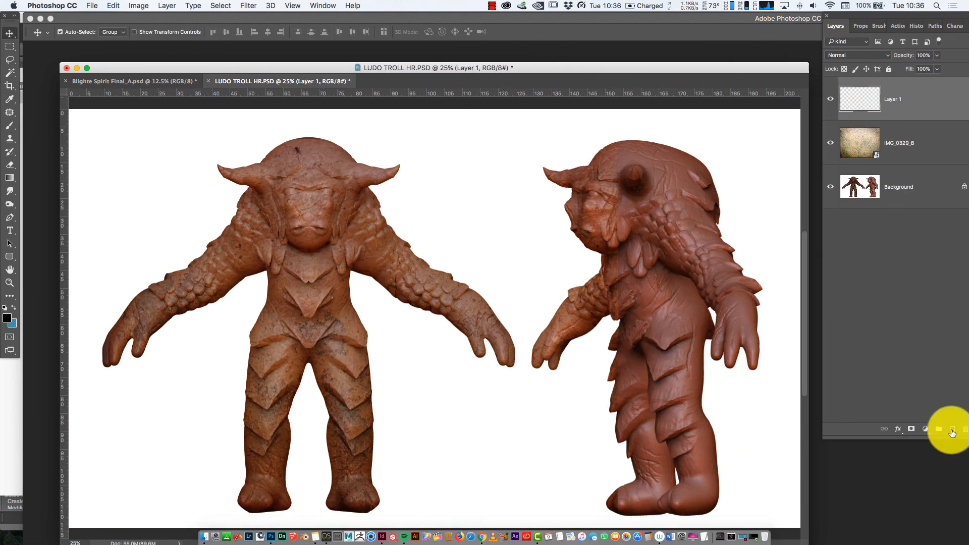
click(10, 126)
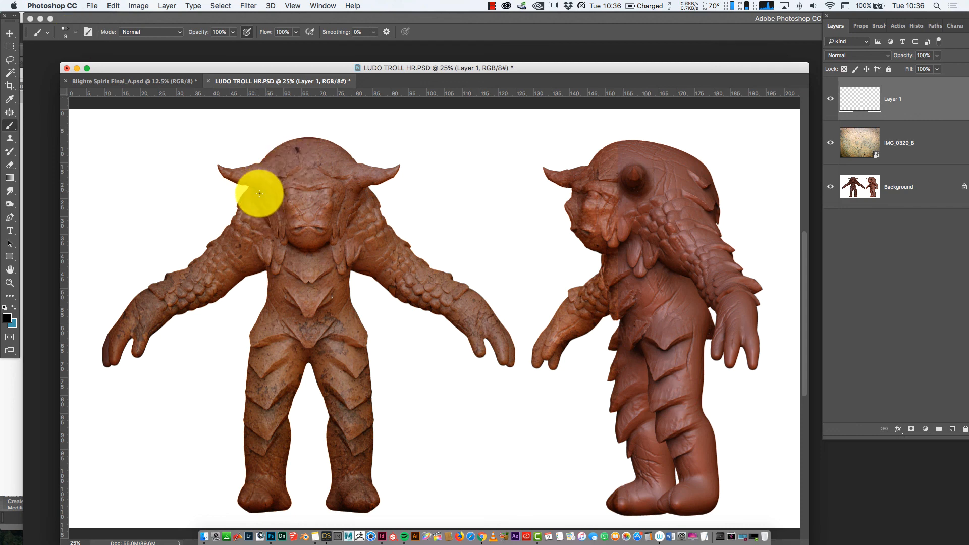
mouse_move(260, 194)
mouse_down()
mouse_move(275, 237)
mouse_move(288, 219)
mouse_move(289, 235)
mouse_up()
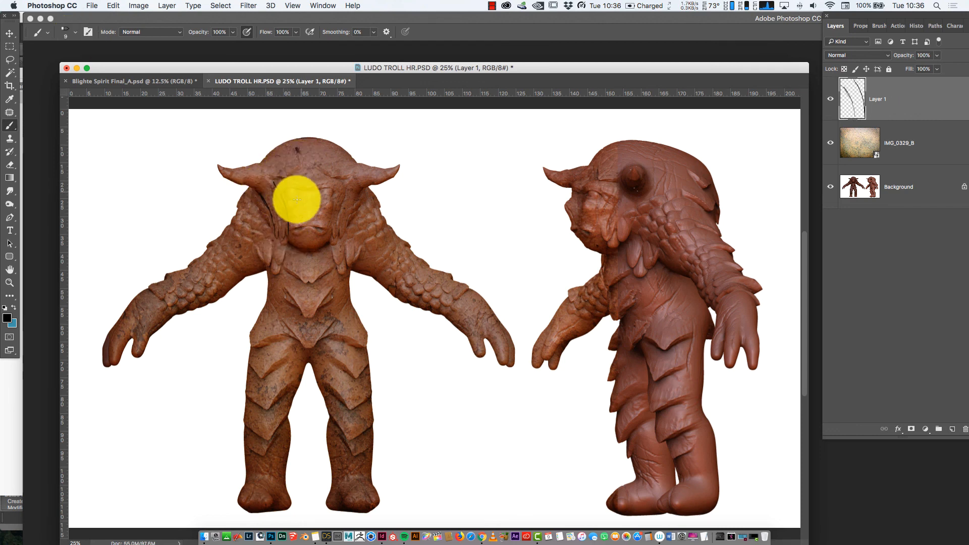
Paint white eyes on both trolls and sketch white highlight lines down the front of the three-quarter view.
click(13, 322)
click(171, 126)
click(457, 132)
key(x)
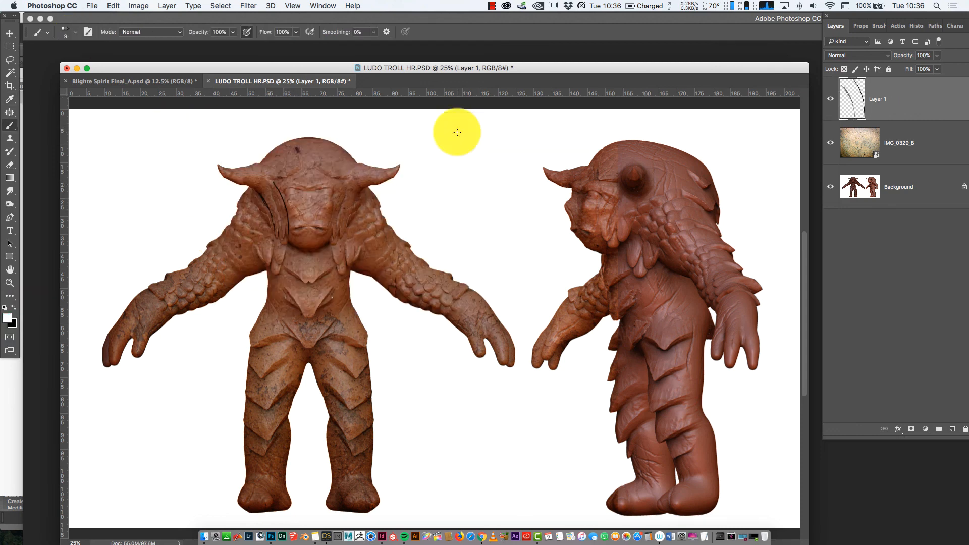
mouse_move(320, 190)
mouse_down()
mouse_move(329, 194)
mouse_move(299, 191)
mouse_up()
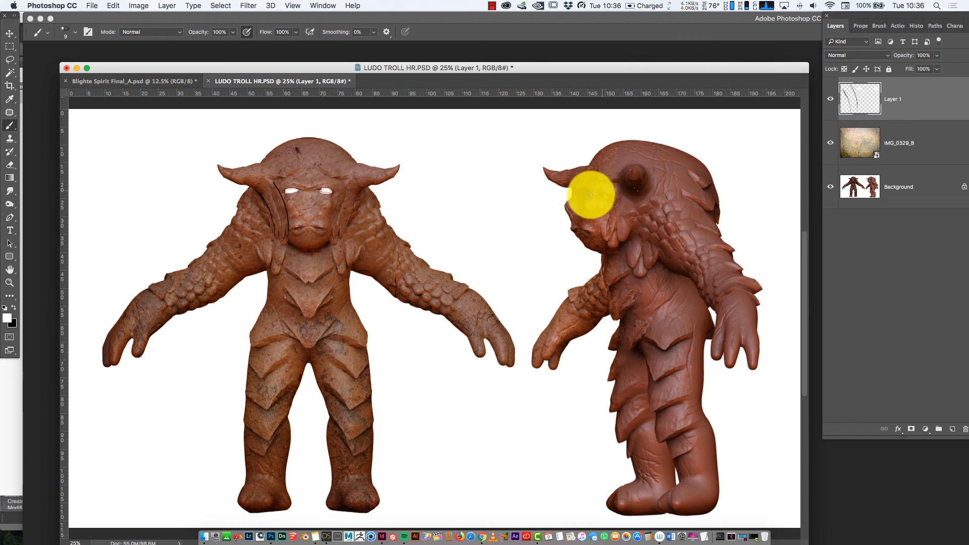
drag(590, 195, 601, 194)
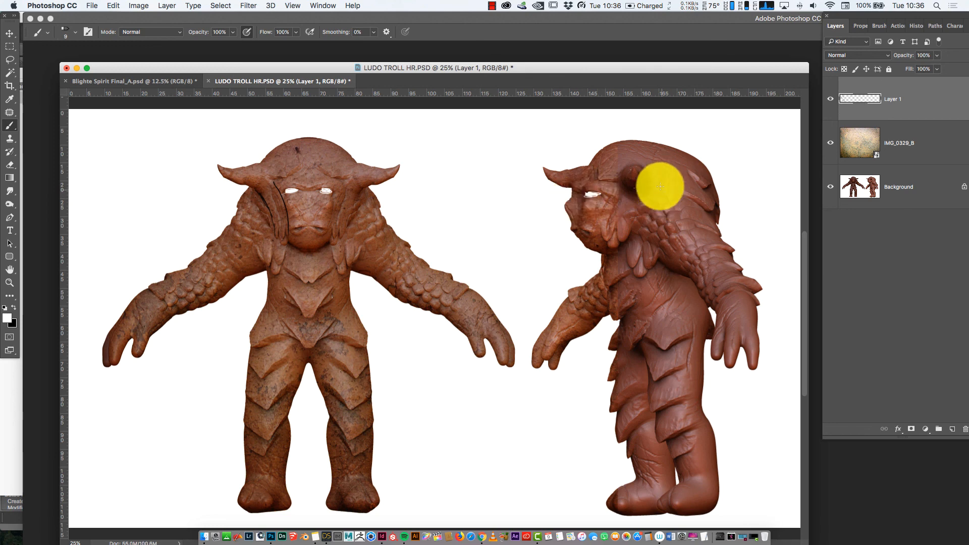
mouse_move(627, 147)
mouse_down()
mouse_move(595, 164)
mouse_move(573, 216)
mouse_move(601, 249)
mouse_move(604, 274)
mouse_move(625, 270)
mouse_move(610, 292)
mouse_move(636, 309)
mouse_move(611, 348)
mouse_up()
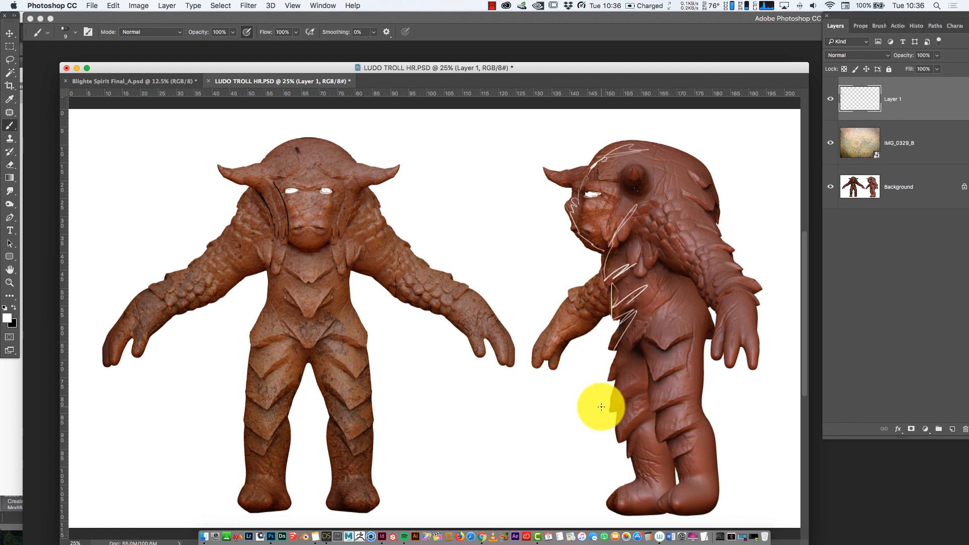